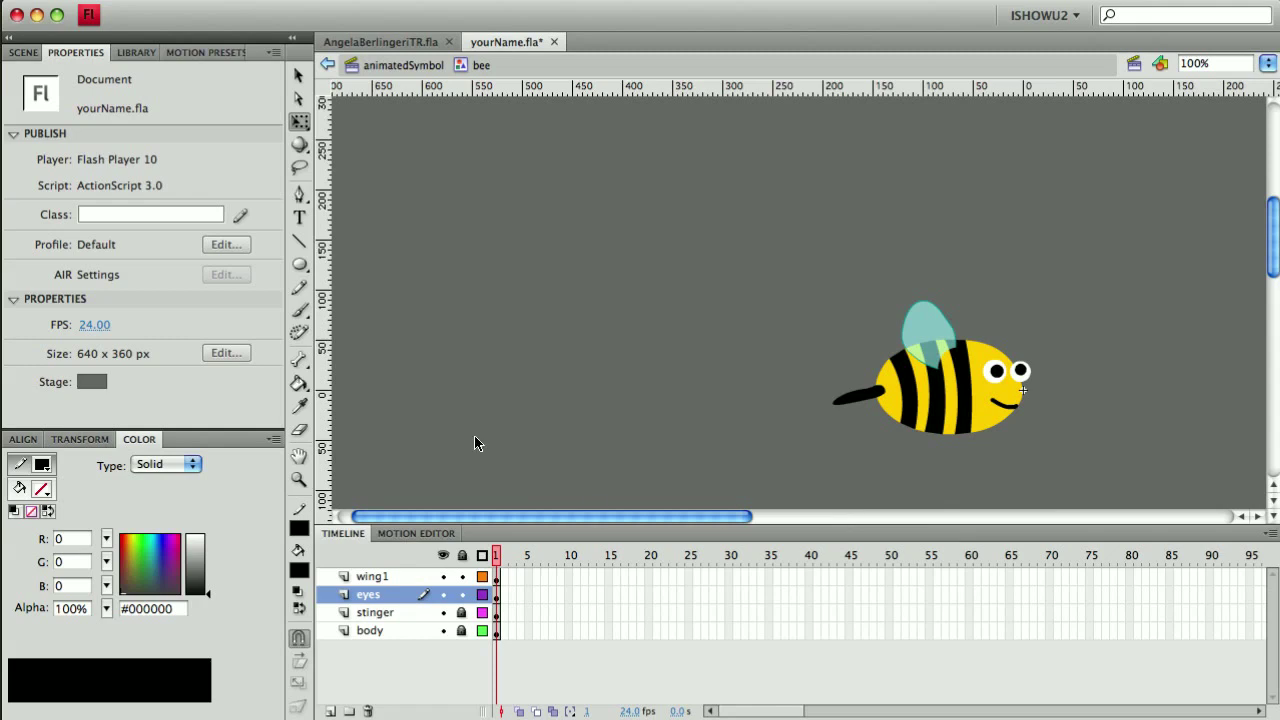
# Zoom the stage out to 25%, return it to 100%, and bring the whole bee back into view
pyautogui.click(297, 477)
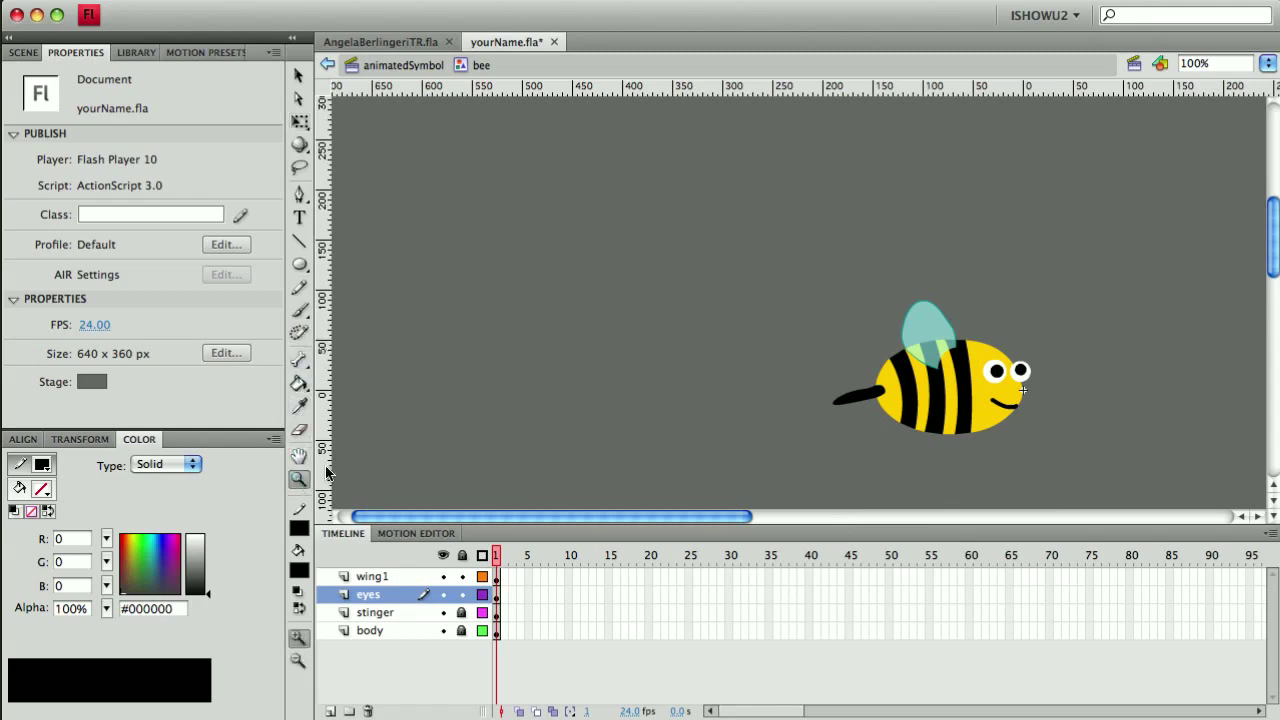
pyautogui.click(297, 660)
pyautogui.click(570, 399)
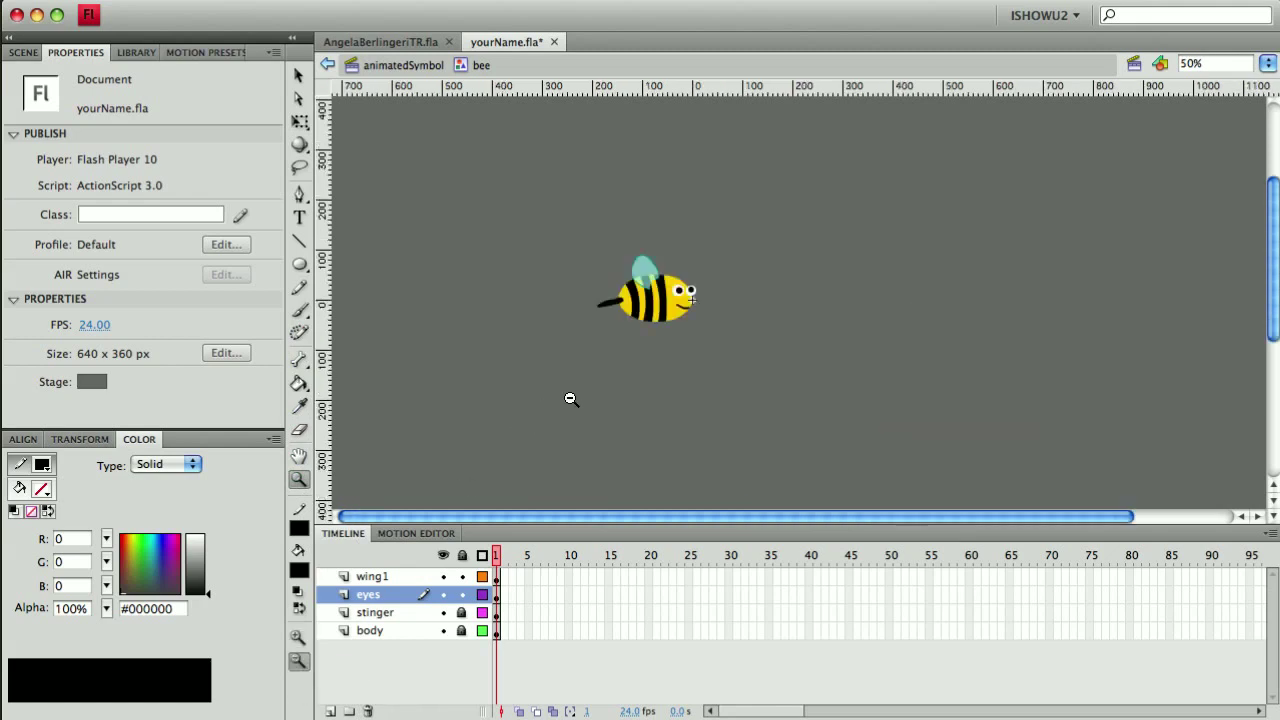
pyautogui.click(570, 399)
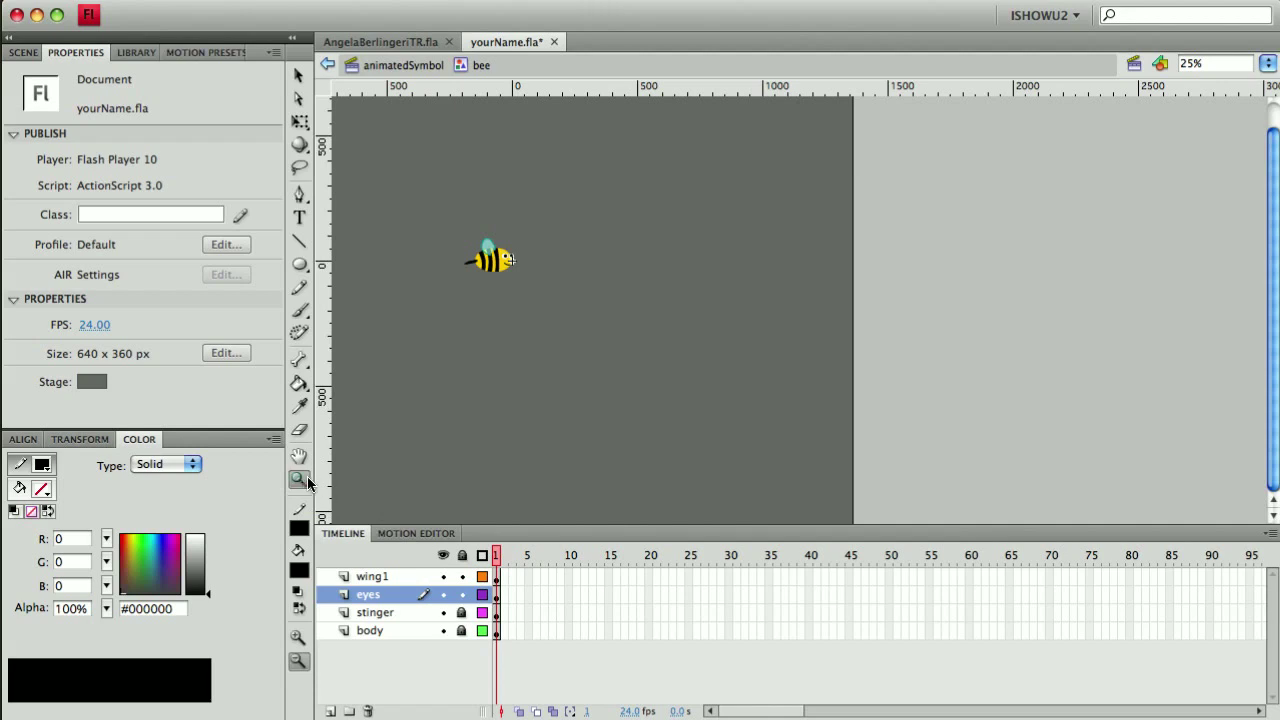
pyautogui.doubleClick(303, 482)
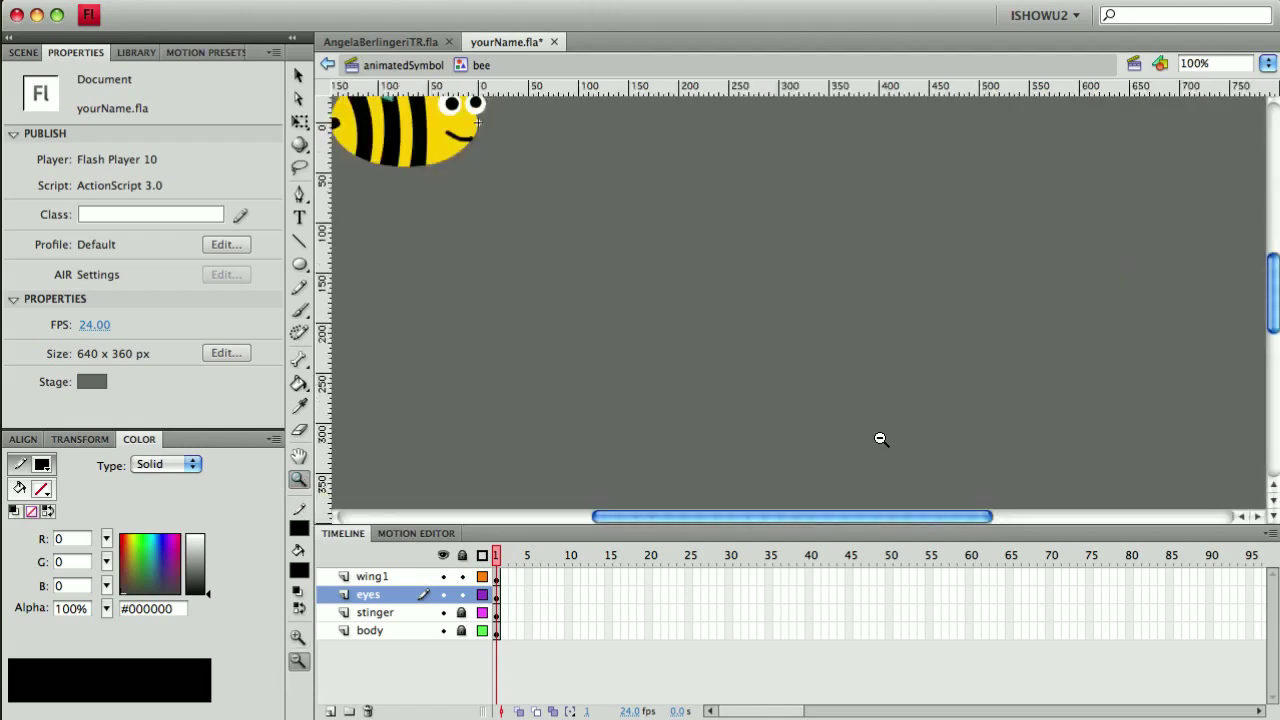
pyautogui.moveTo(1276, 290); pyautogui.dragTo(1272, 250)
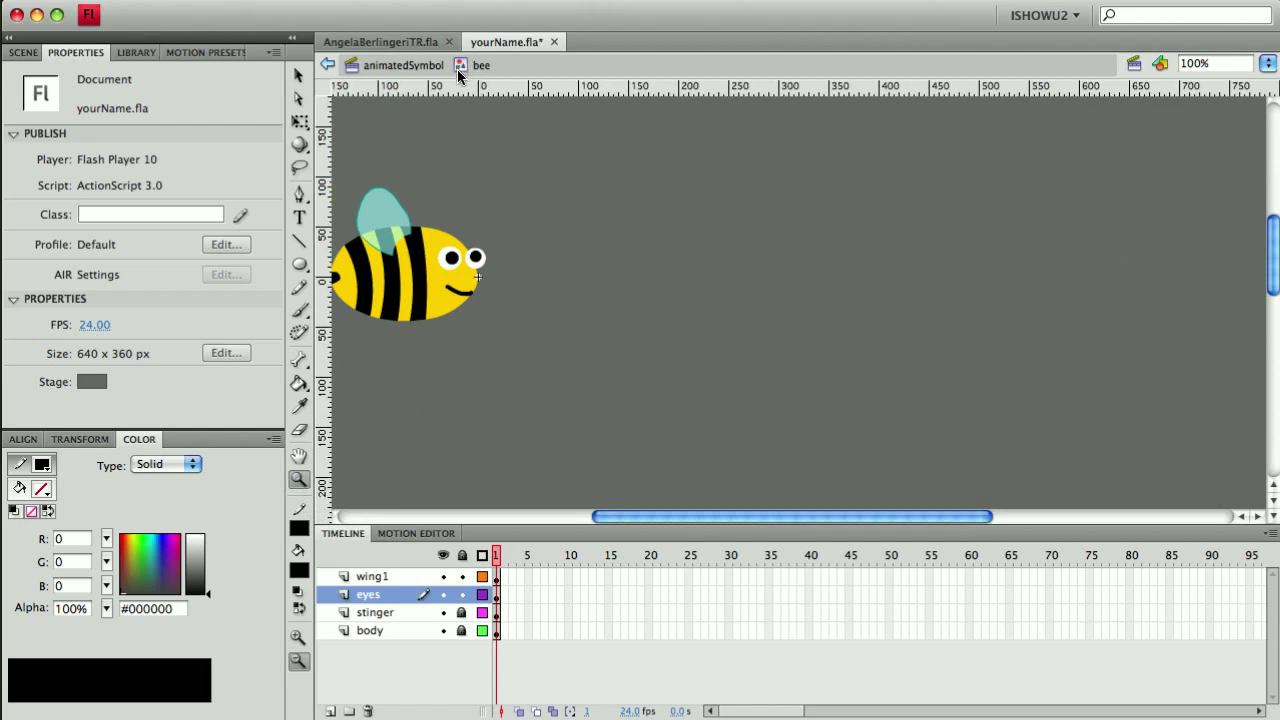
pyautogui.moveTo(657, 519); pyautogui.dragTo(509, 521)
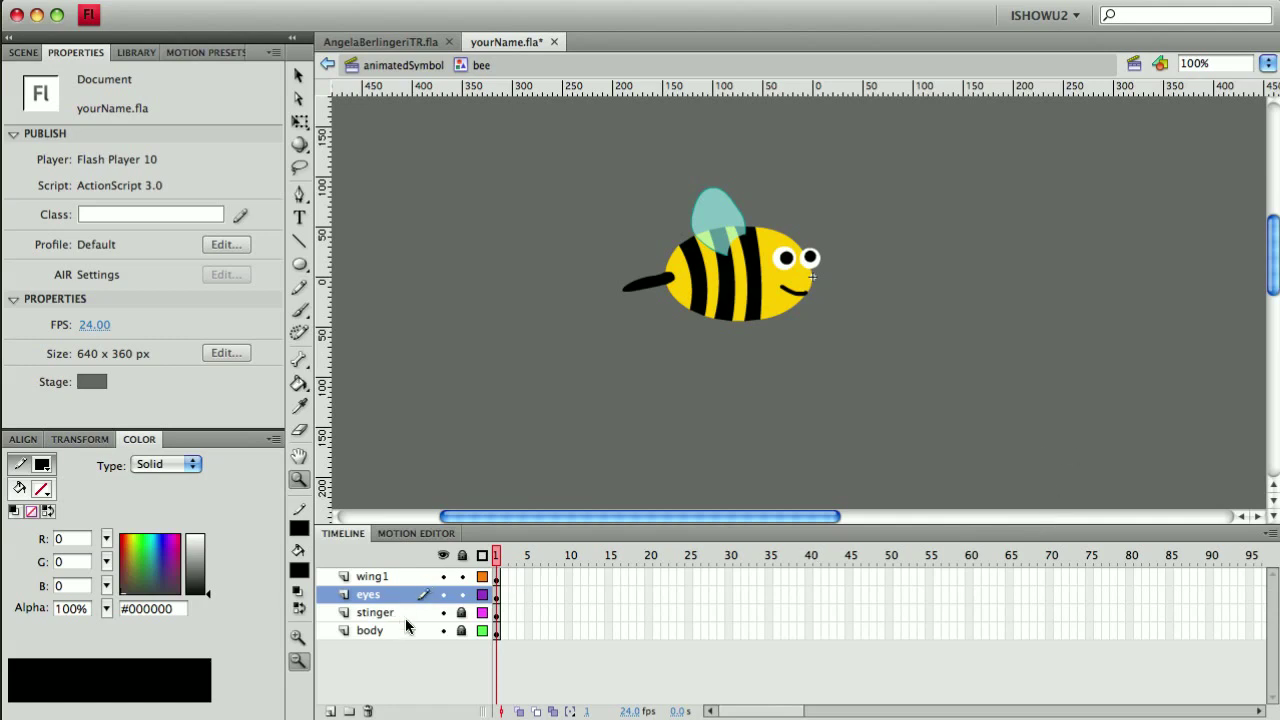
# Lock the eyes layer and extend all four bee layers by inserting frames up to frame 10
pyautogui.click(461, 594)
pyautogui.moveTo(569, 580); pyautogui.dragTo(568, 576)
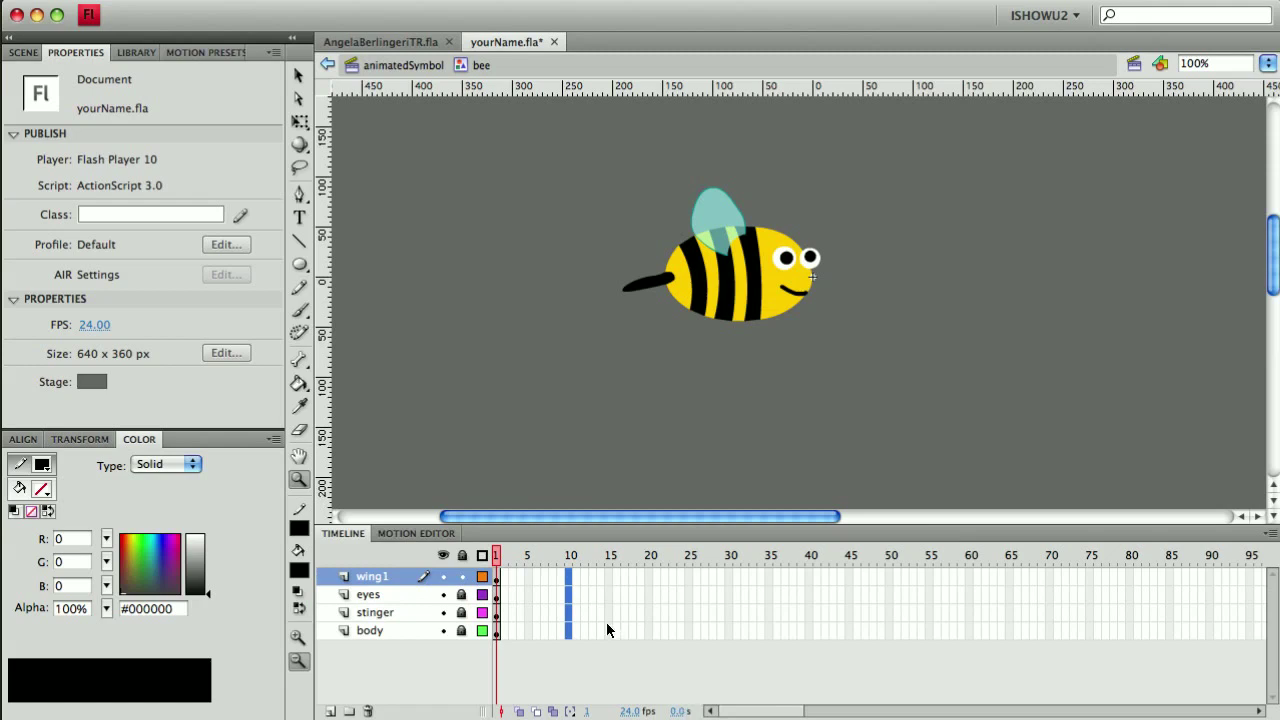
pyautogui.click(270, 0)
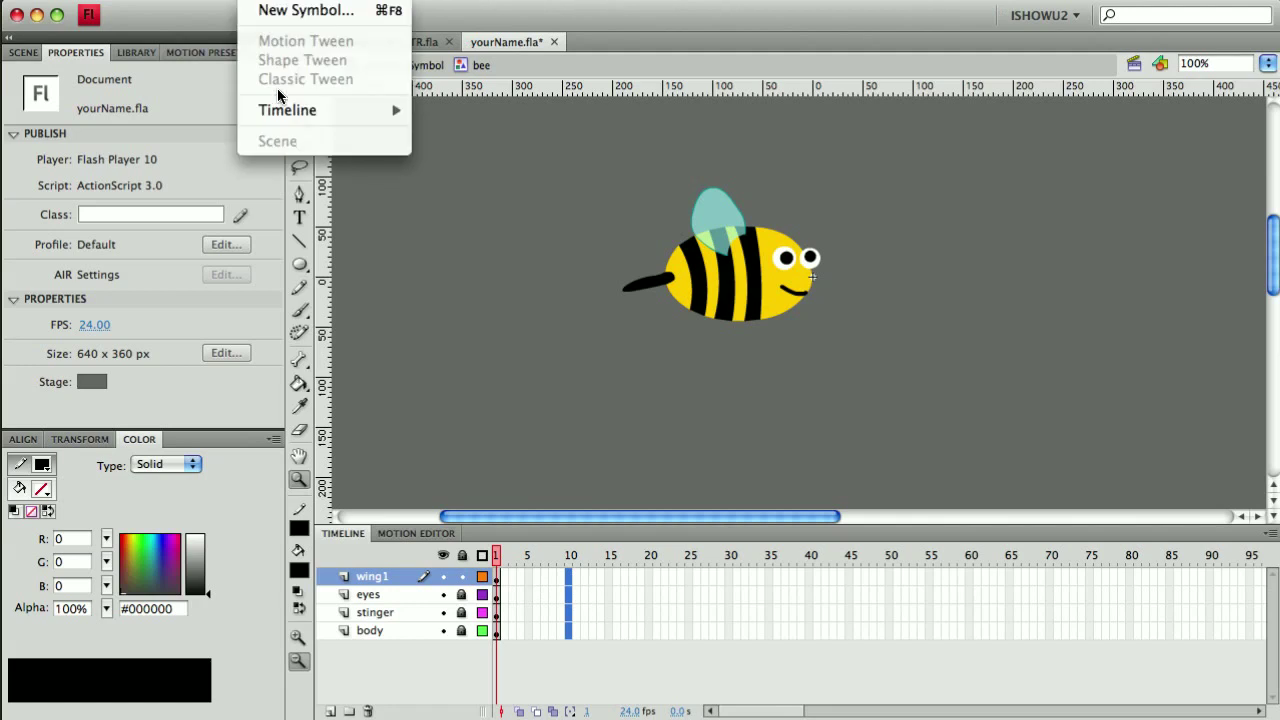
pyautogui.moveTo(286, 110)
pyautogui.click(452, 160)
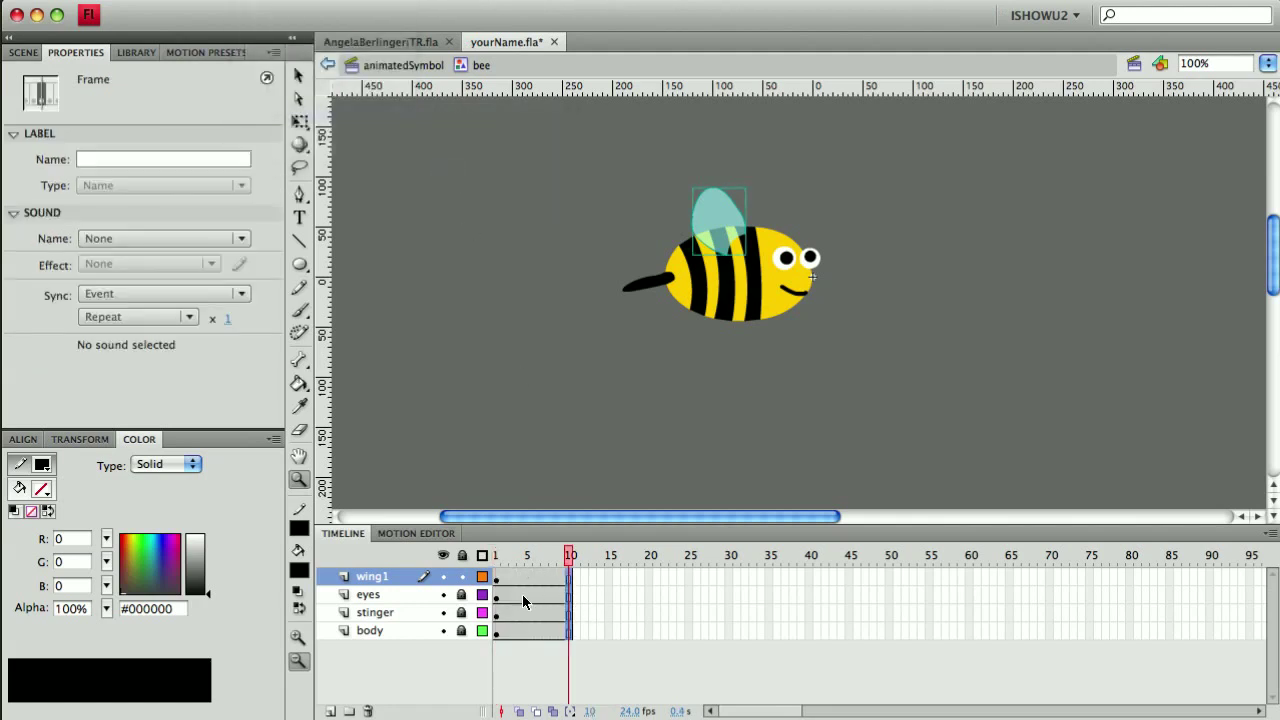
pyautogui.moveTo(498, 553); pyautogui.dragTo(586, 558)
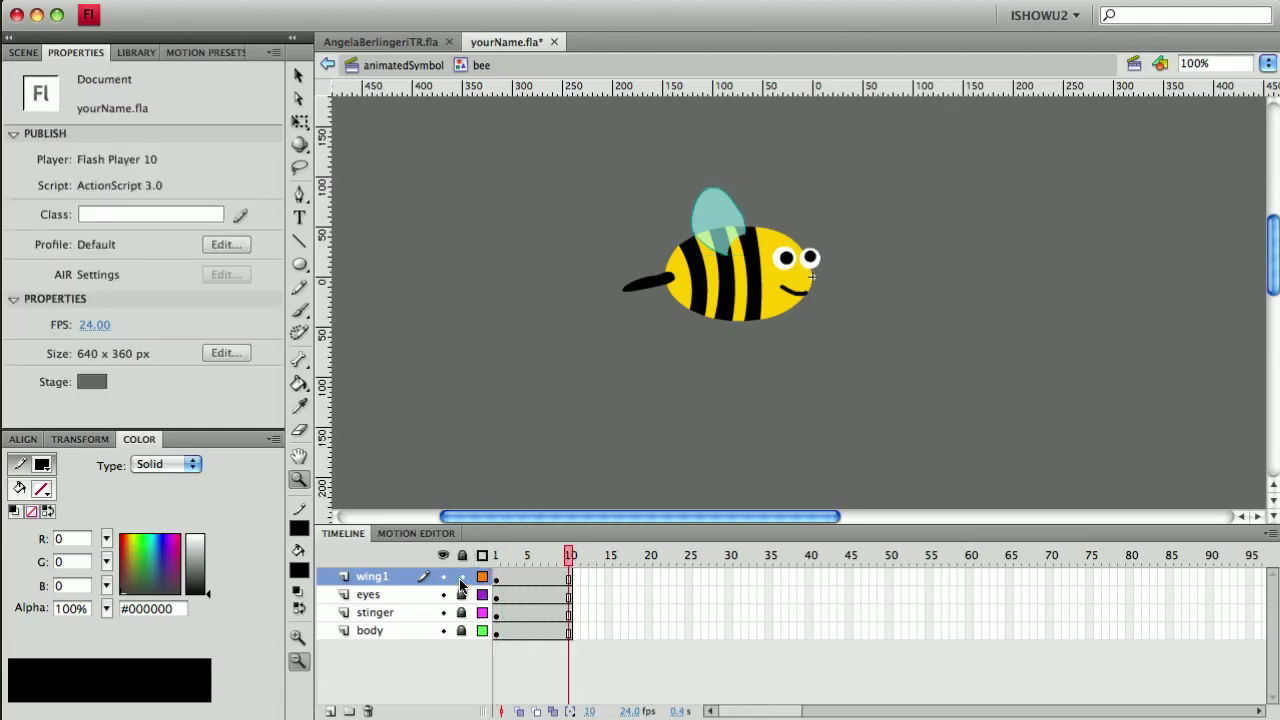
# Insert a keyframe at frame 6 on the wing1 layer
pyautogui.click(533, 577)
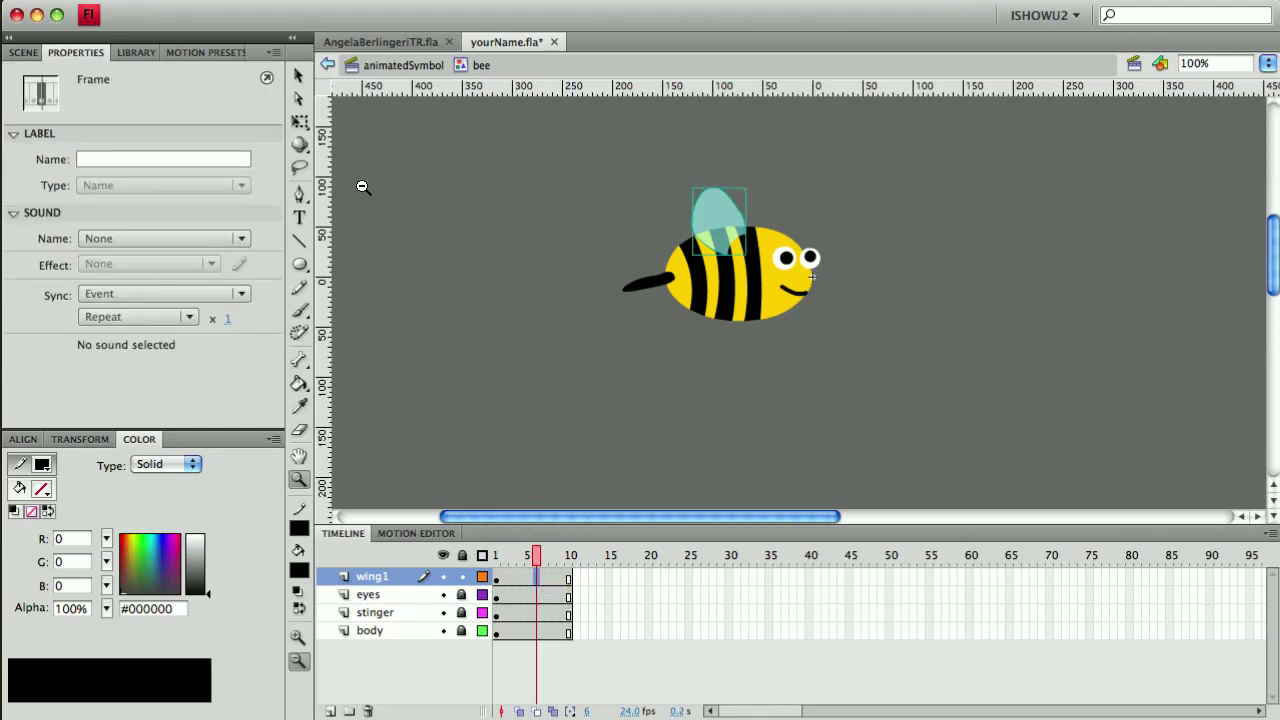
pyautogui.click(262, 1)
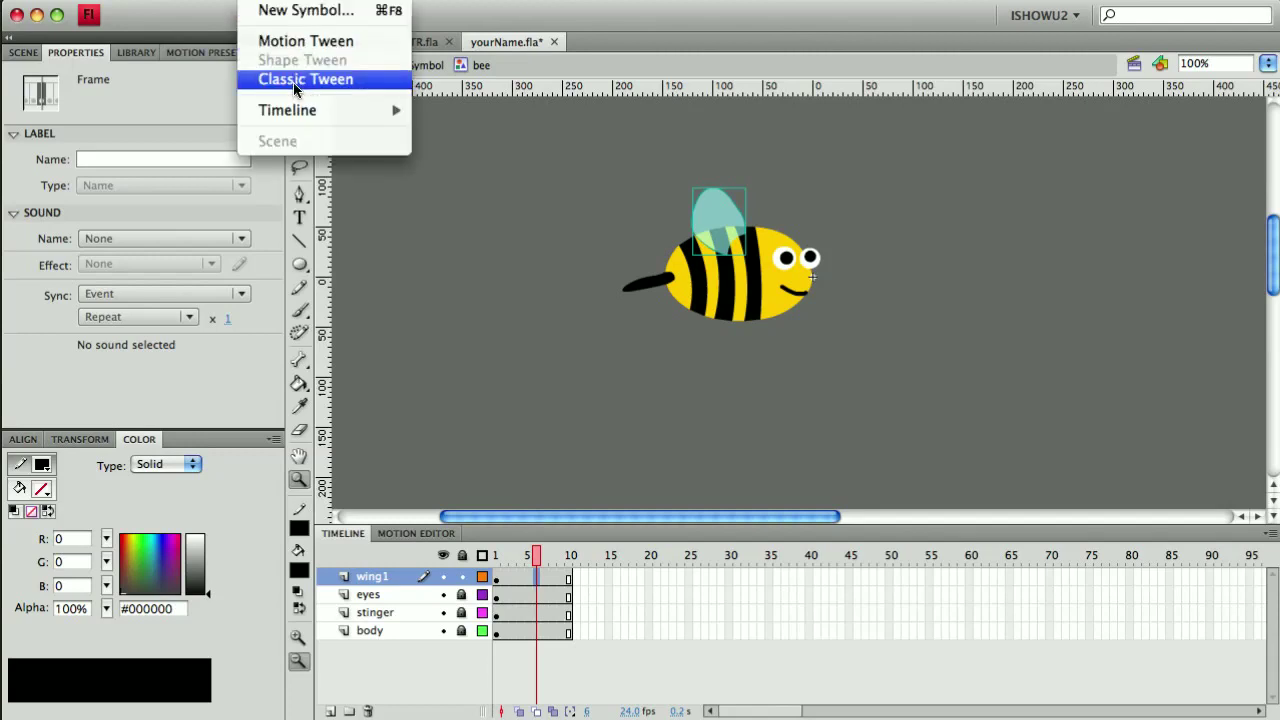
pyautogui.moveTo(330, 112)
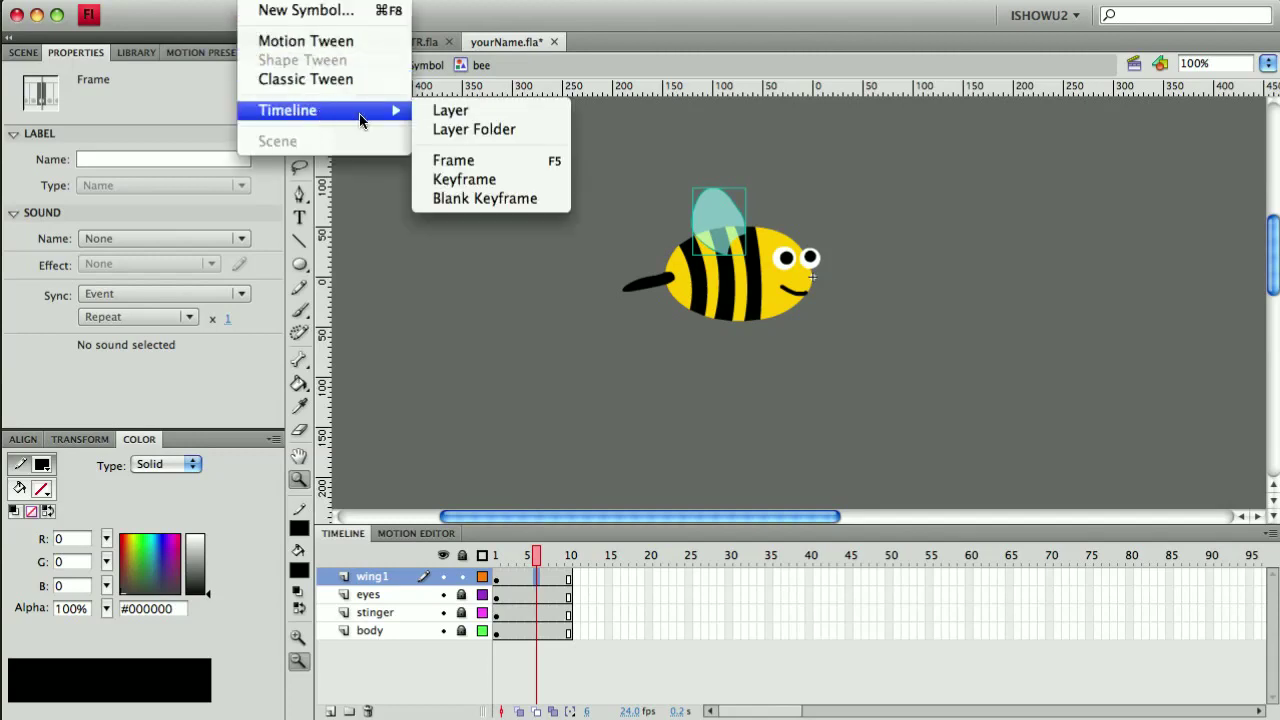
pyautogui.click(490, 180)
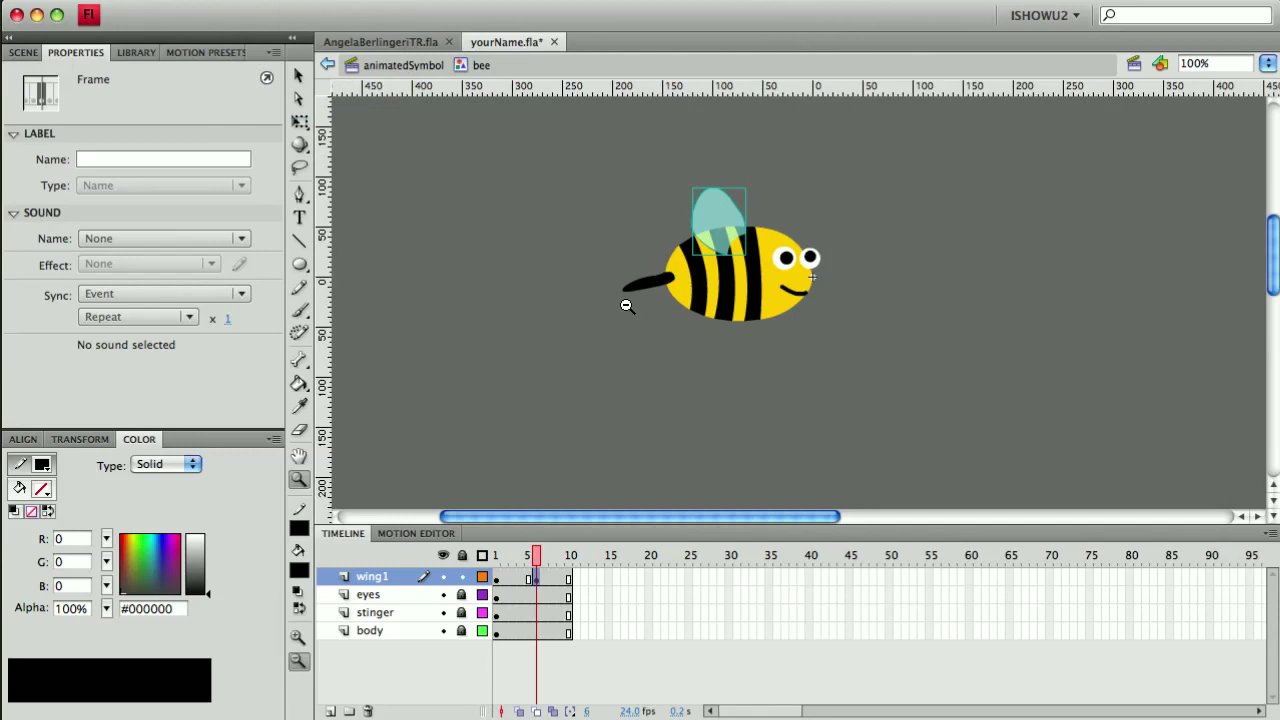
# At frame 6, move the wing's transformation point to its lower-right corner, rotate the wing clockwise about it, and preview the flap
pyautogui.click(301, 121)
pyautogui.click(724, 224)
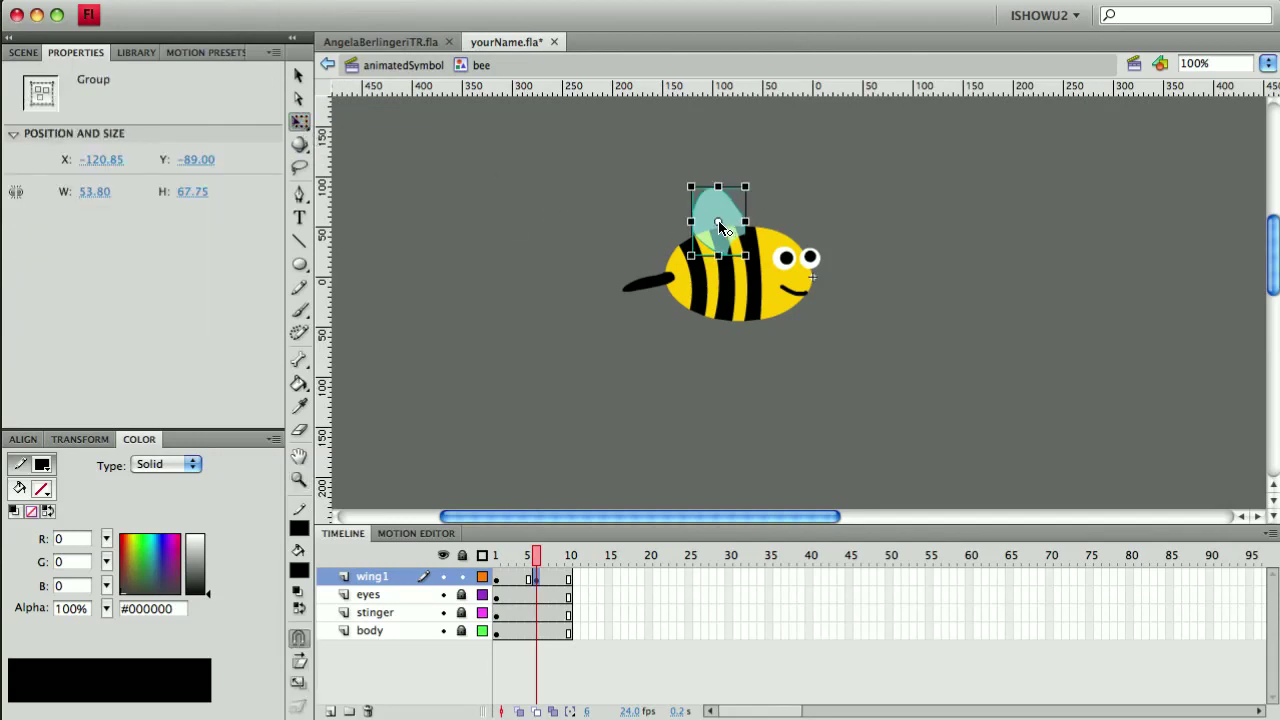
pyautogui.moveTo(748, 255); pyautogui.dragTo(745, 254)
pyautogui.moveTo(749, 166); pyautogui.dragTo(784, 190)
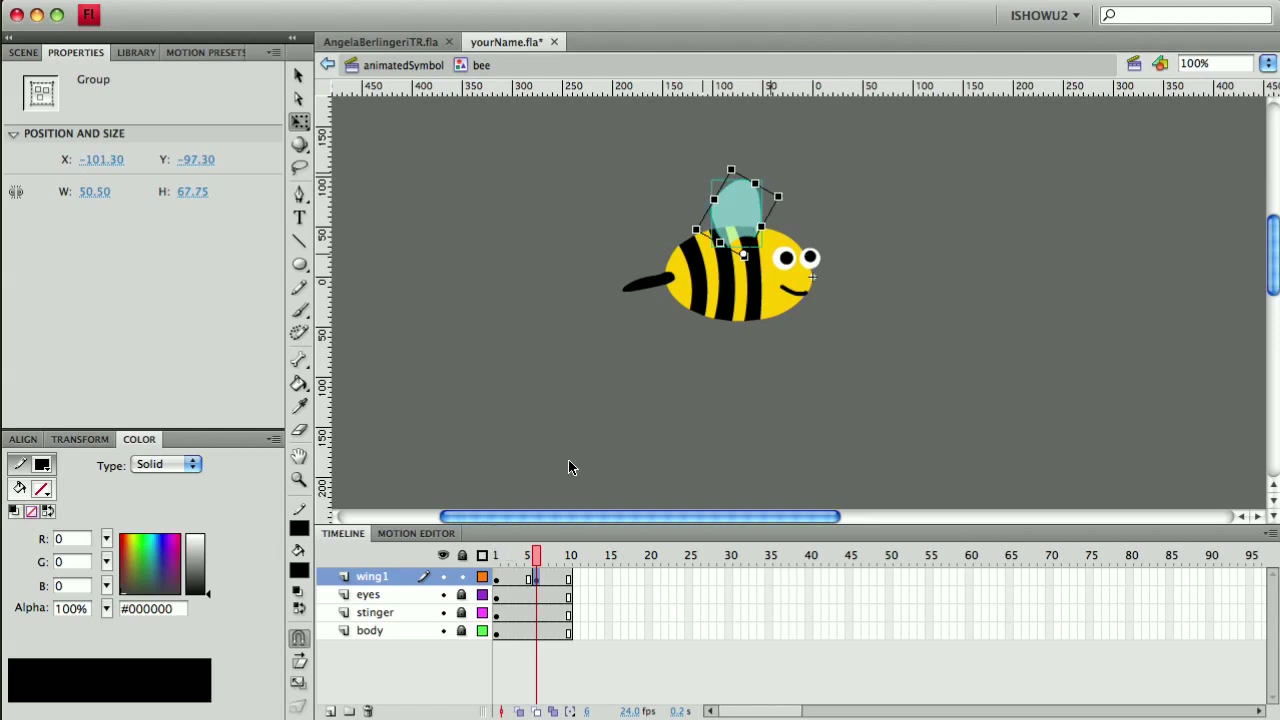
pyautogui.click(640, 594)
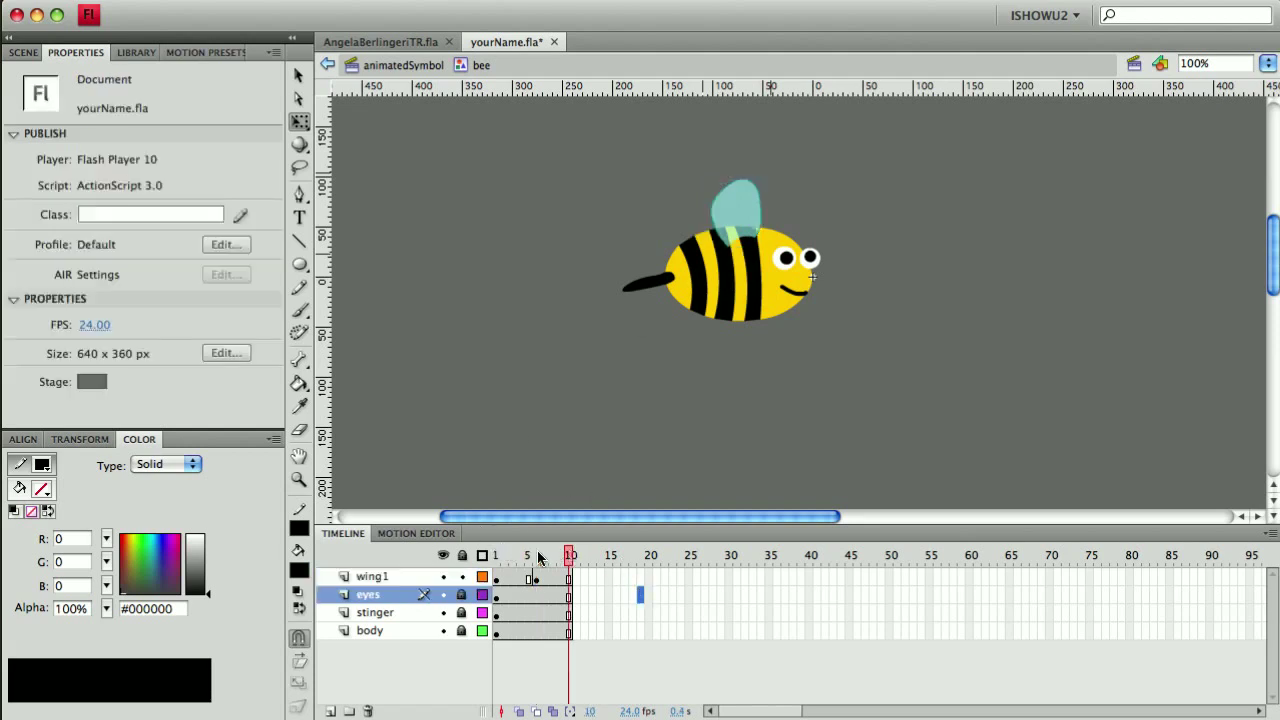
pyautogui.click(499, 556)
pyautogui.press('Return')
pyautogui.moveTo(497, 553); pyautogui.dragTo(571, 556)
# Copy the wing and paste it in place on a new layer named wing2
pyautogui.click(749, 226)
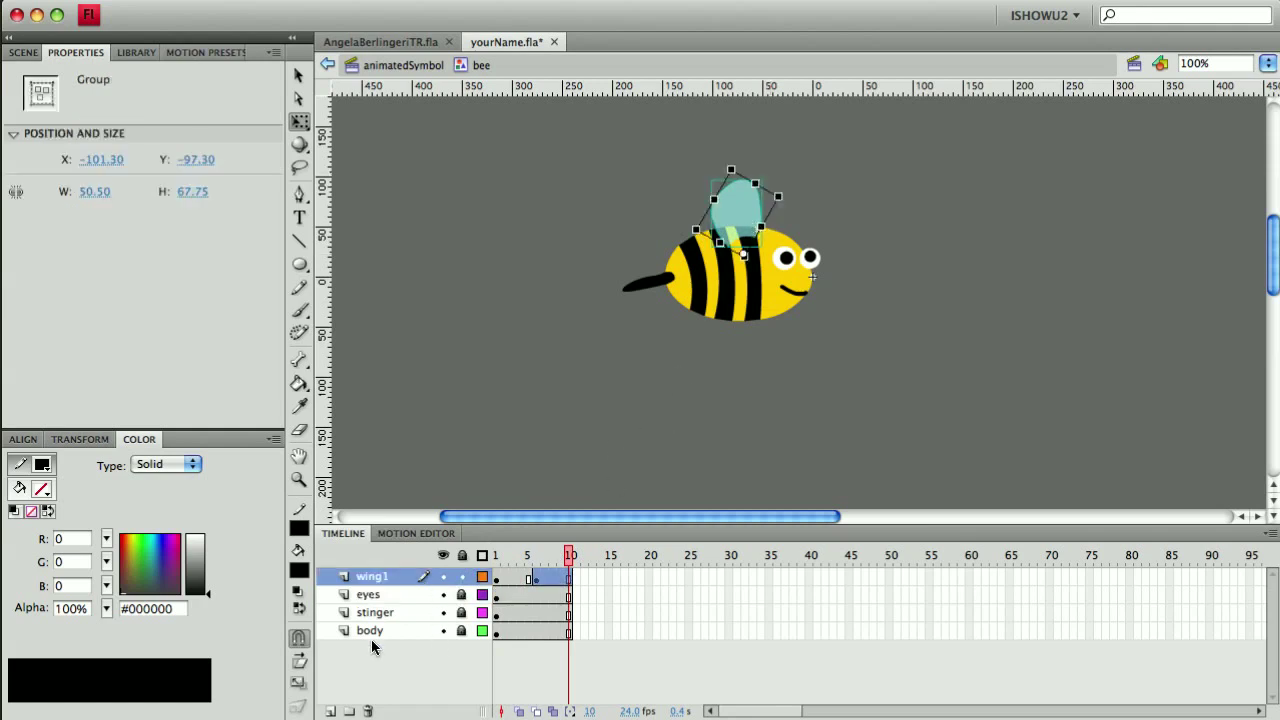
pyautogui.click(331, 710)
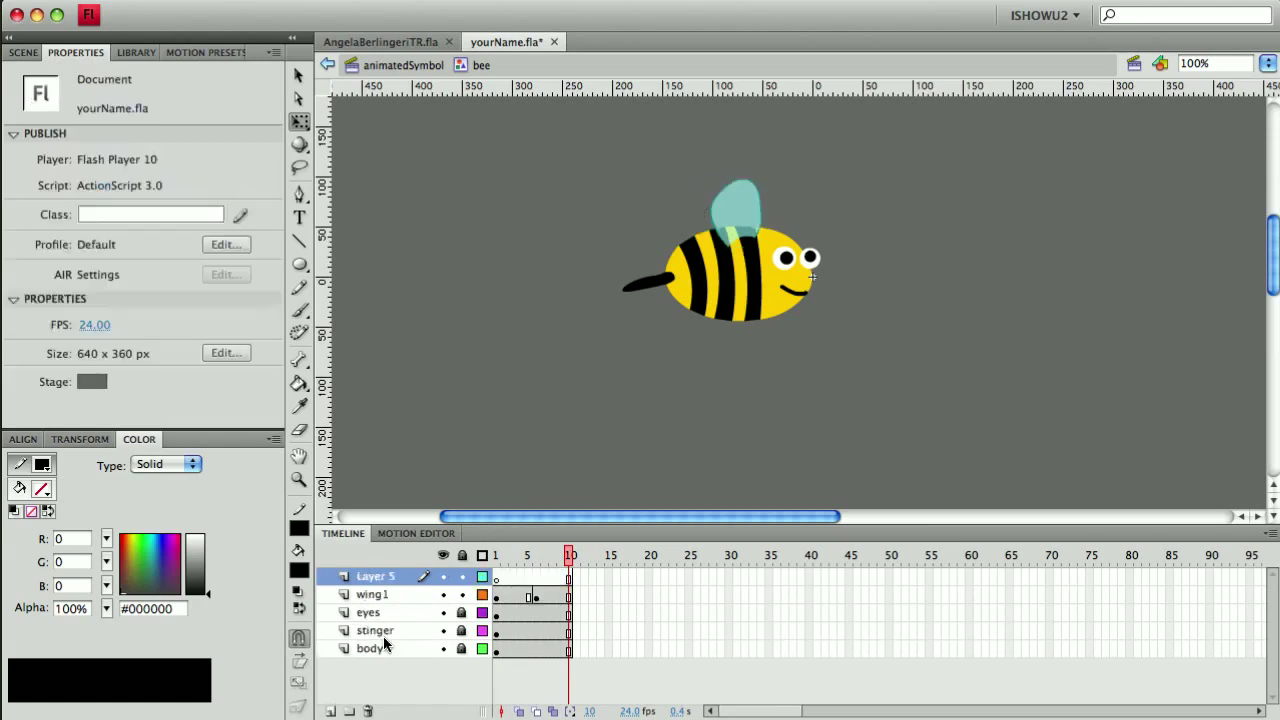
pyautogui.doubleClick(387, 580)
pyautogui.write('wing2')
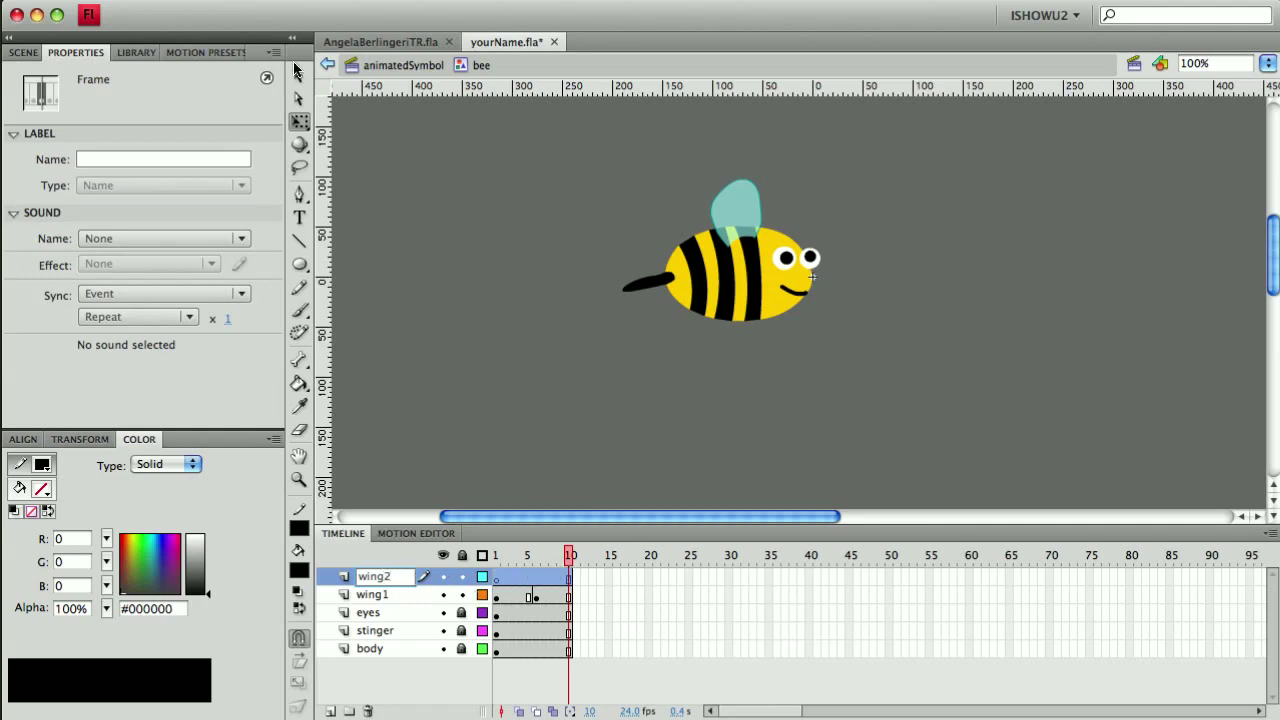
pyautogui.click(236, 5)
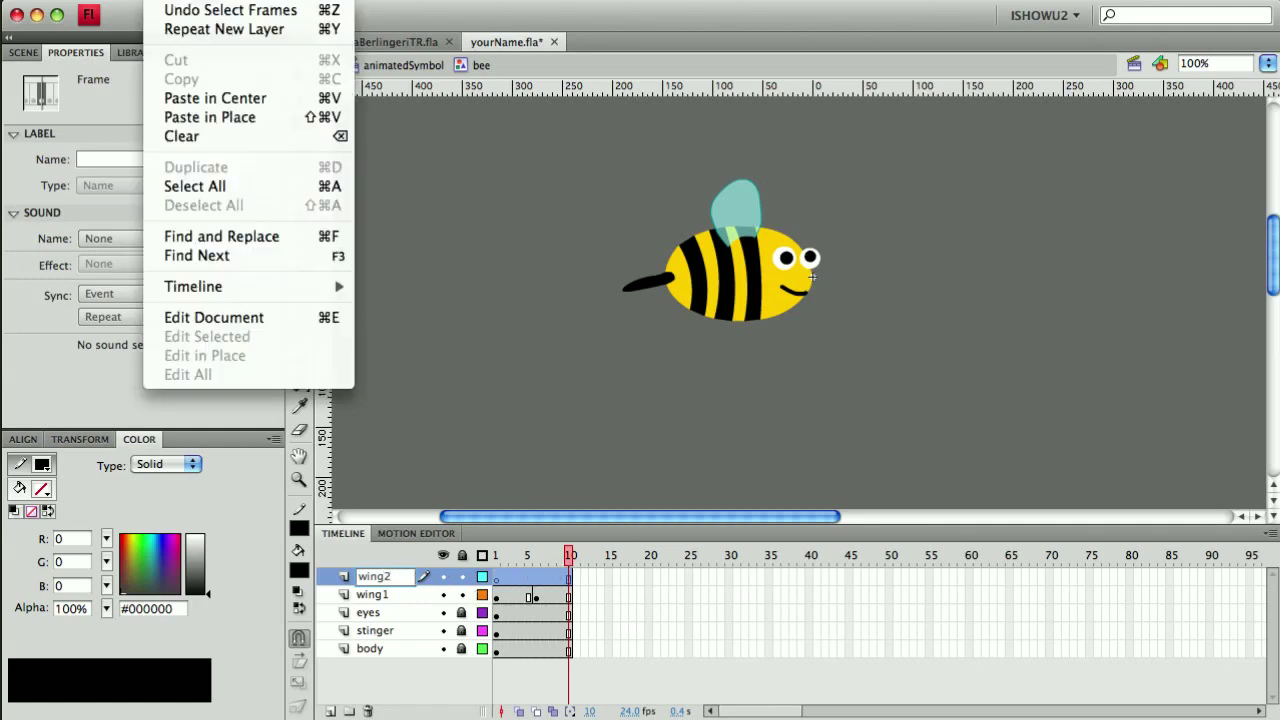
pyautogui.click(216, 118)
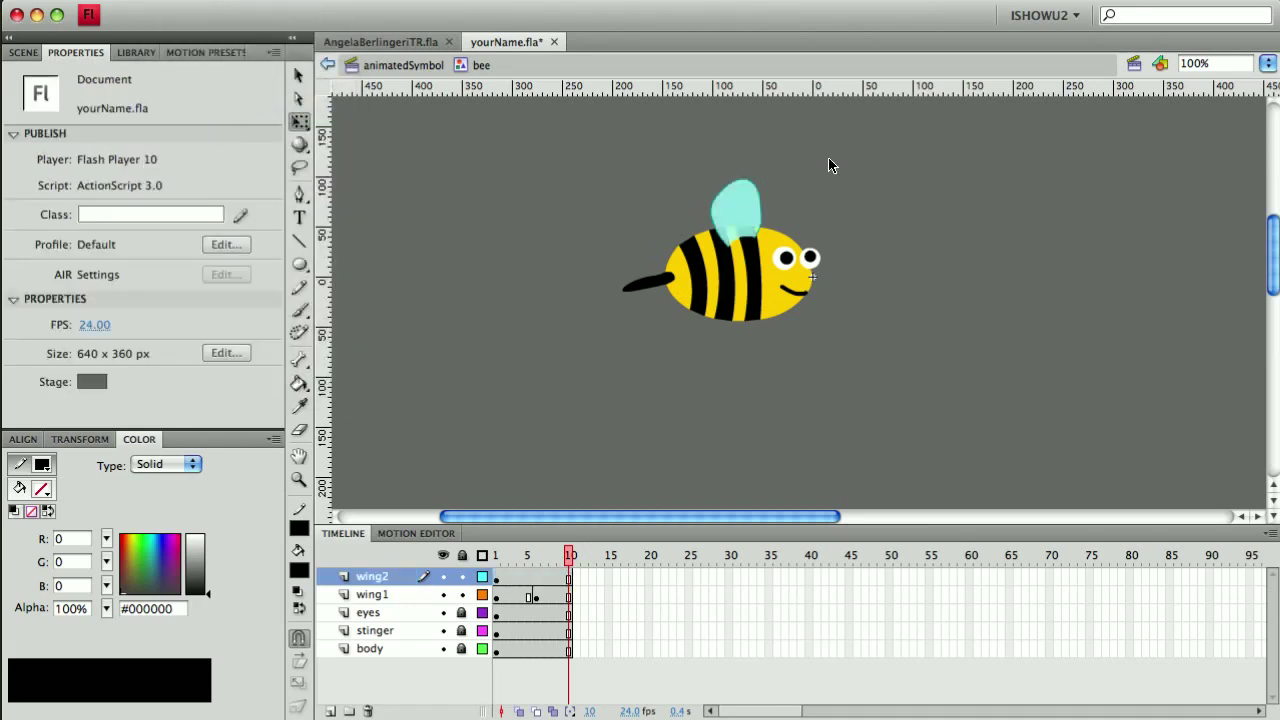
# Shift the wing2 wing towards the bee's head to X -82.35 and rotate it slightly clockwise
pyautogui.click(760, 214)
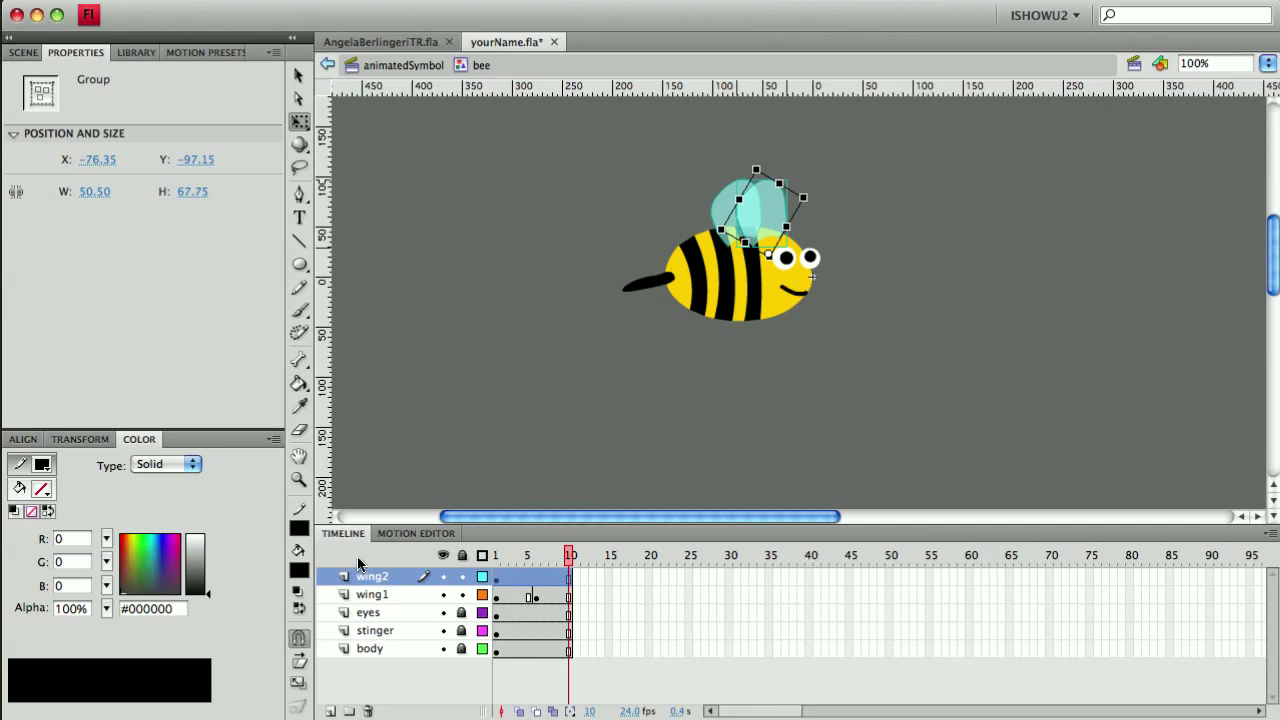
pyautogui.click(794, 426)
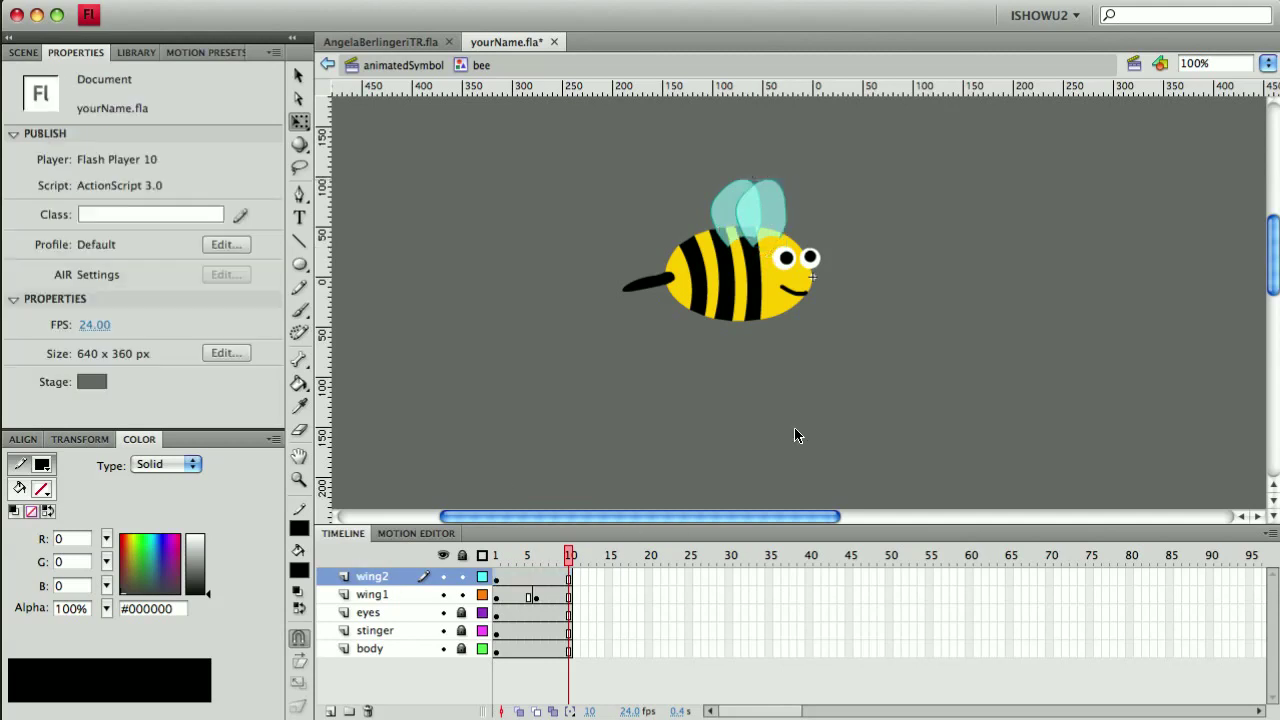
pyautogui.click(787, 227)
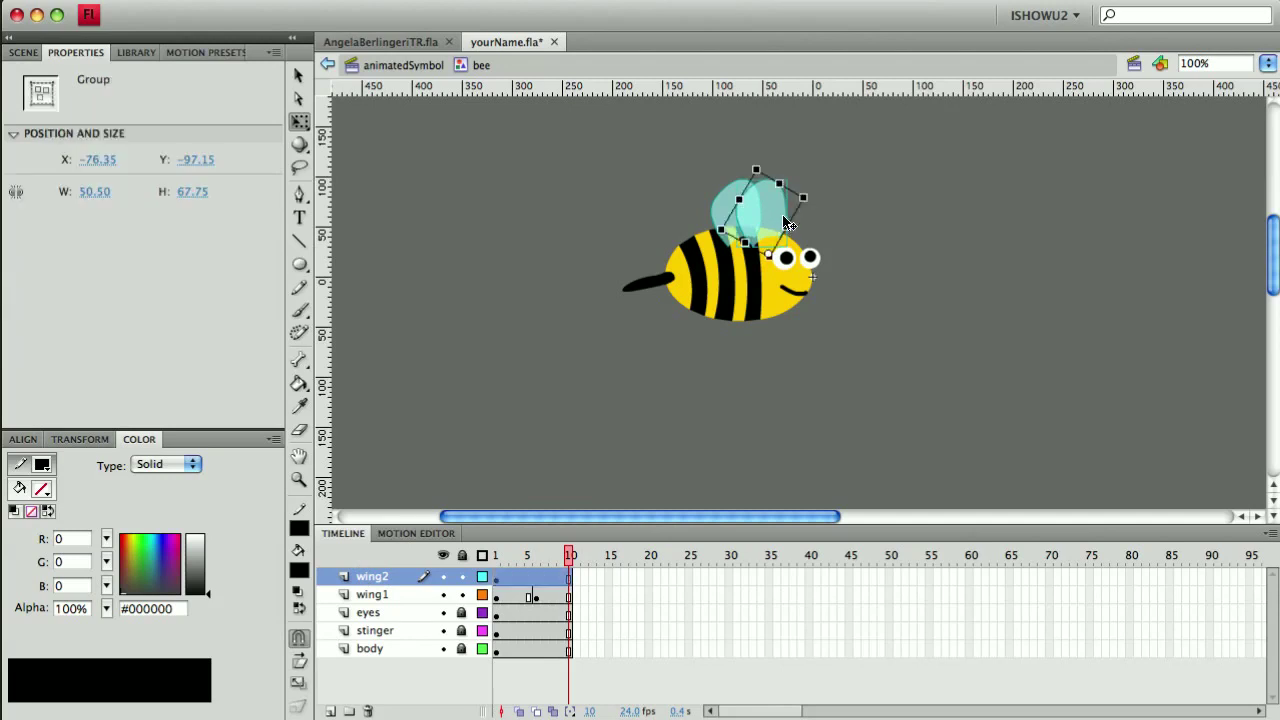
pyautogui.press('Left')
pyautogui.press('Left')
pyautogui.press('Left')
pyautogui.press('Left')
pyautogui.press('Left')
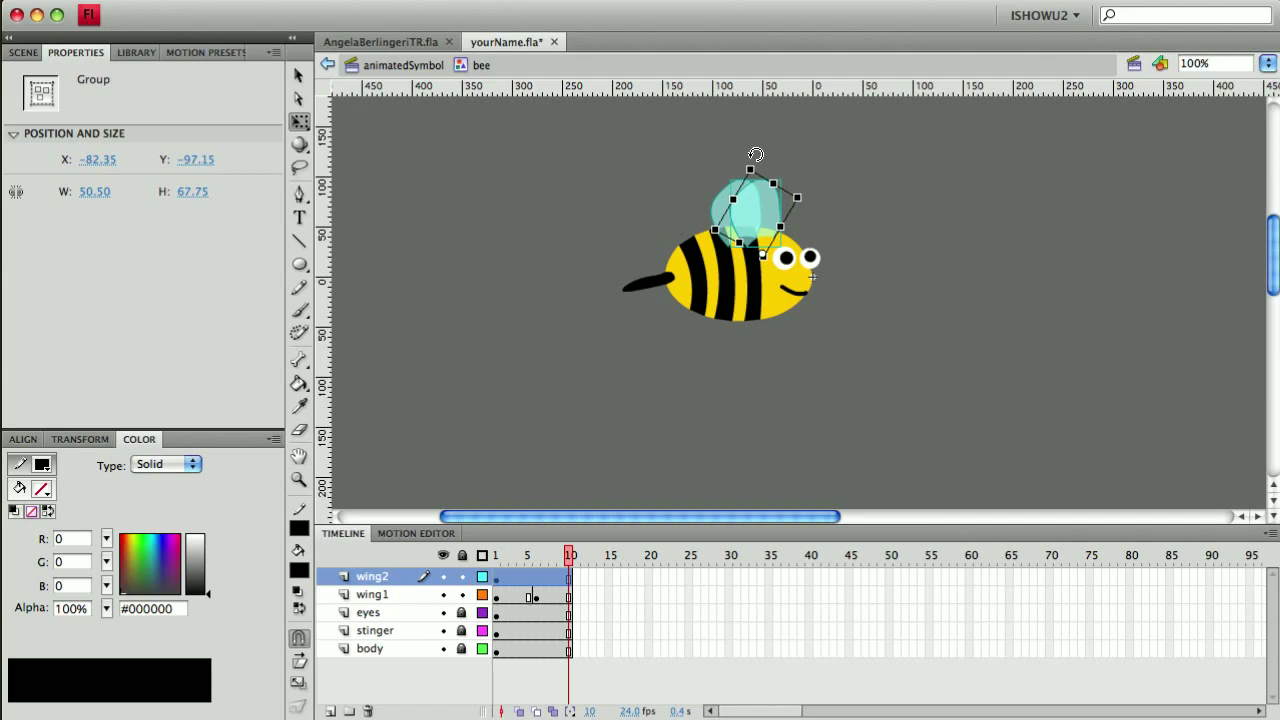
pyautogui.moveTo(757, 154); pyautogui.dragTo(767, 156)
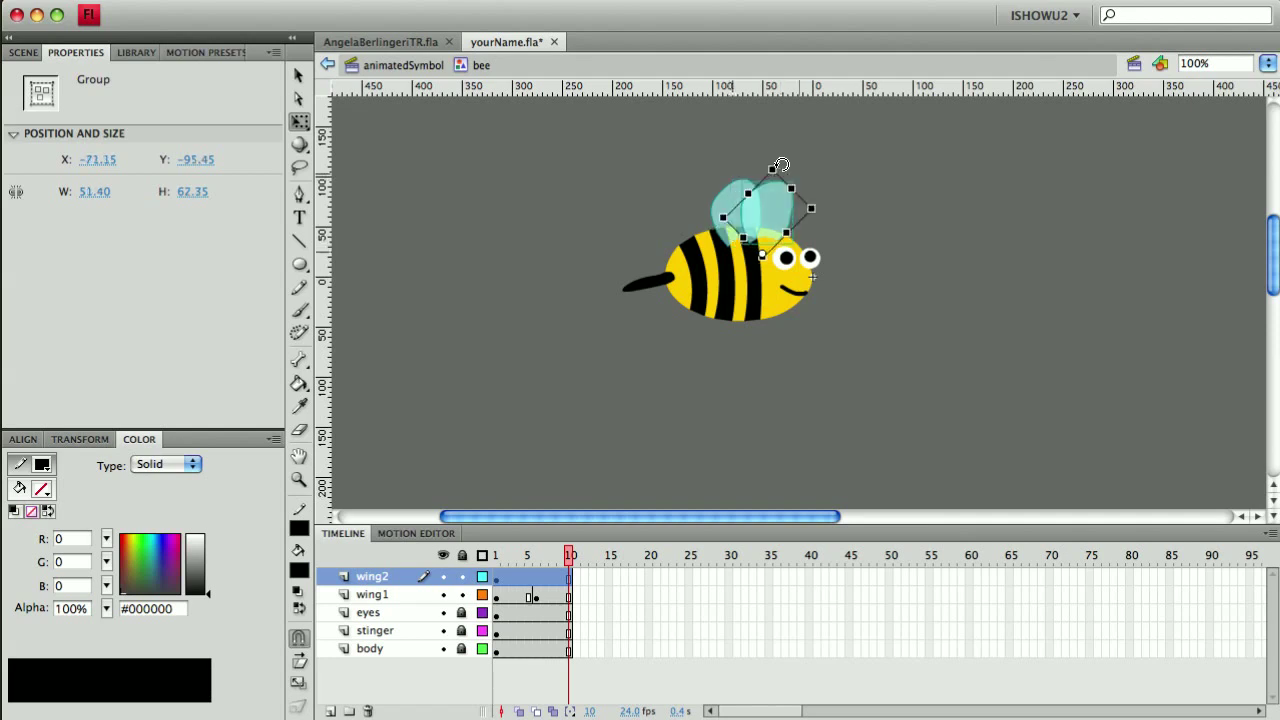
pyautogui.click(838, 218)
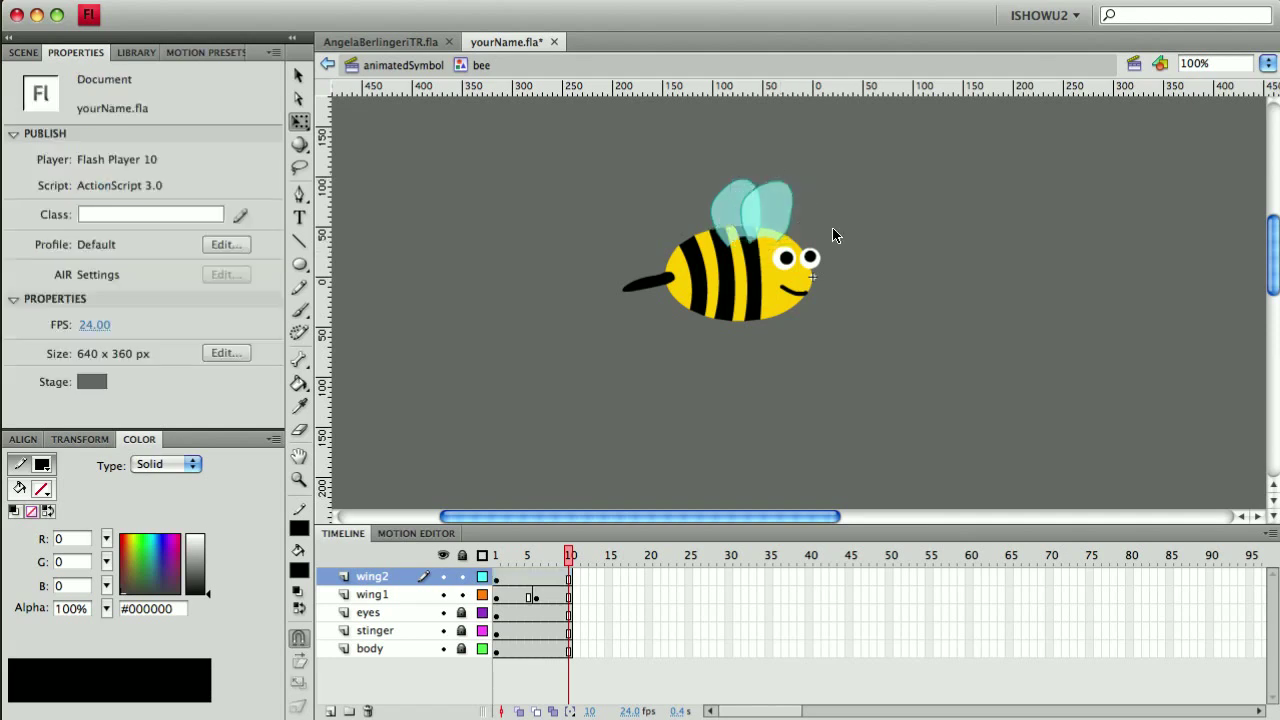
# Insert a keyframe at frame 6 on the wing2 layer
pyautogui.click(529, 577)
pyautogui.click(535, 577)
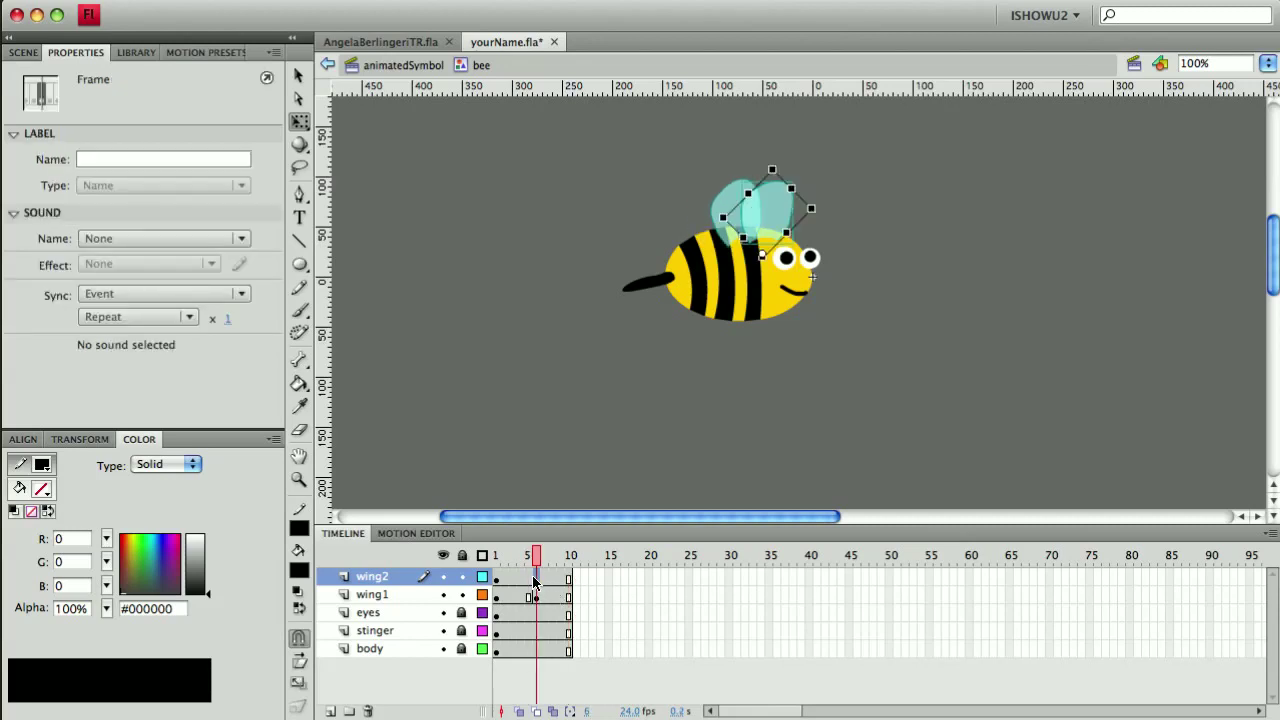
pyautogui.click(266, 5)
pyautogui.moveTo(288, 113)
pyautogui.click(465, 179)
pyautogui.click(617, 472)
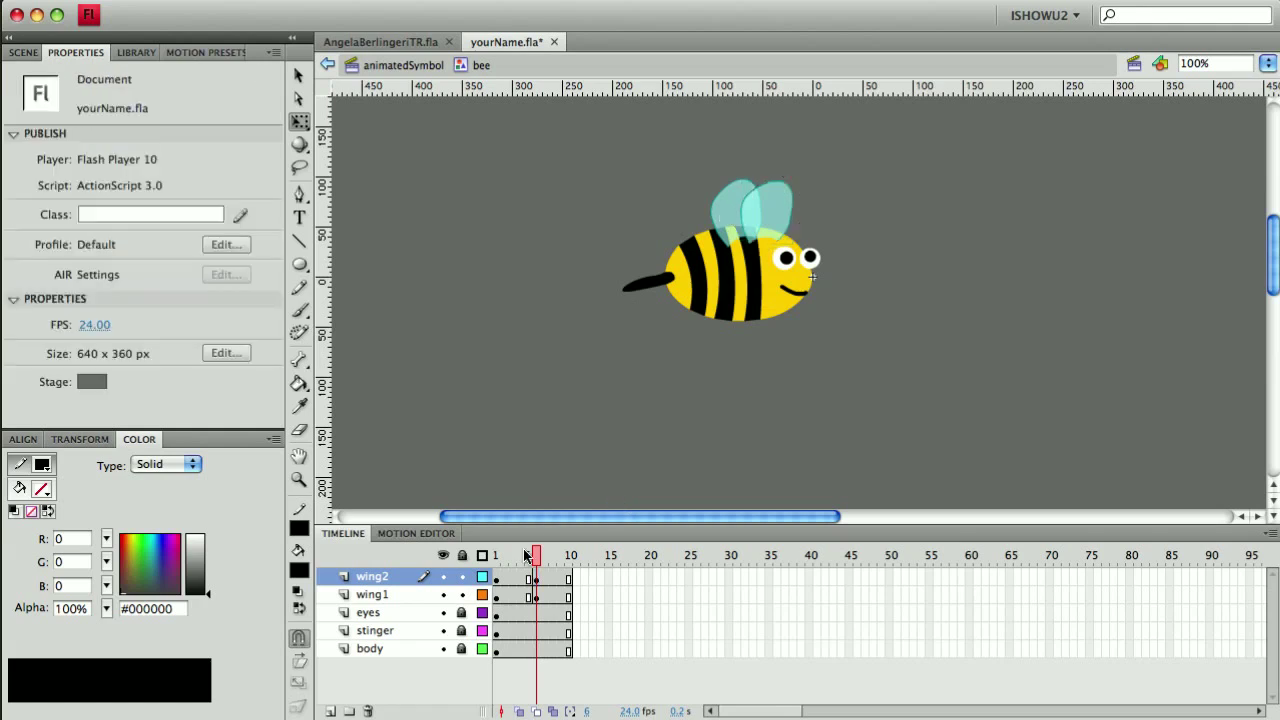
# Rotate the wing2 wing clockwise towards the bee's head at frame 6 and preview the movement
pyautogui.moveTo(505, 556); pyautogui.dragTo(535, 563)
pyautogui.click(536, 580)
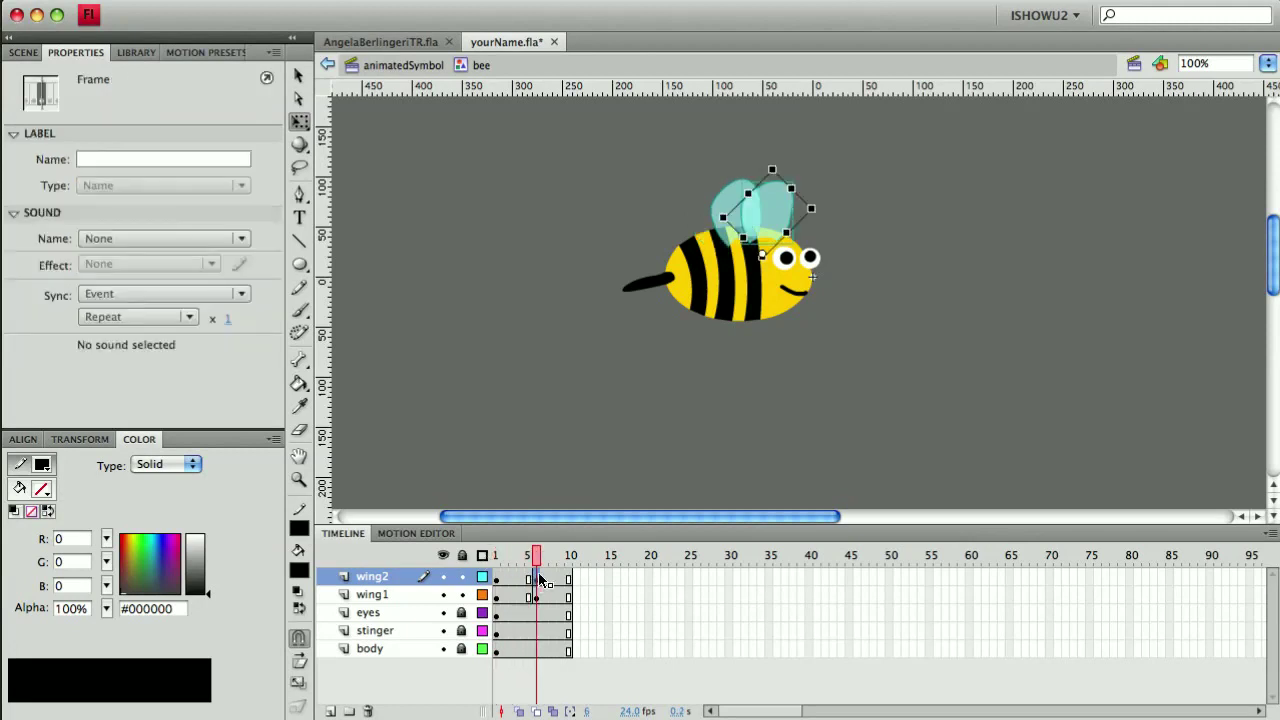
pyautogui.click(823, 205)
pyautogui.moveTo(823, 205); pyautogui.dragTo(830, 222)
pyautogui.click(850, 310)
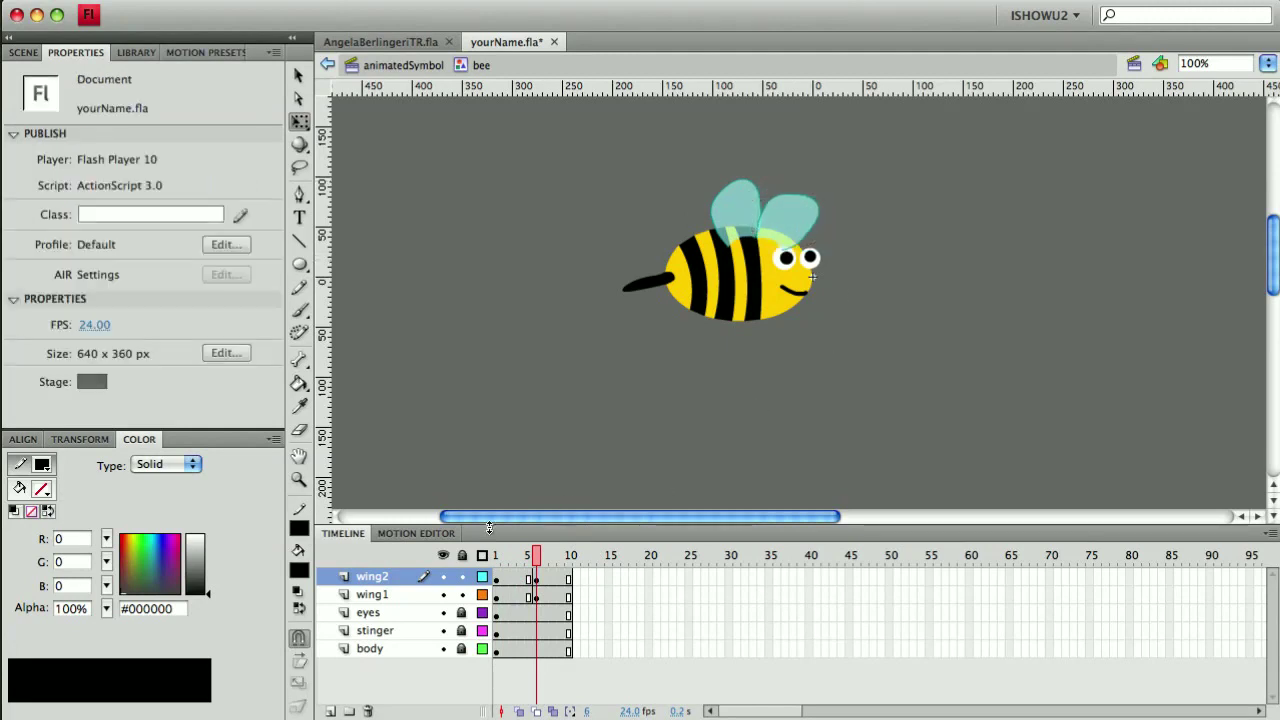
pyautogui.moveTo(497, 555); pyautogui.dragTo(539, 566)
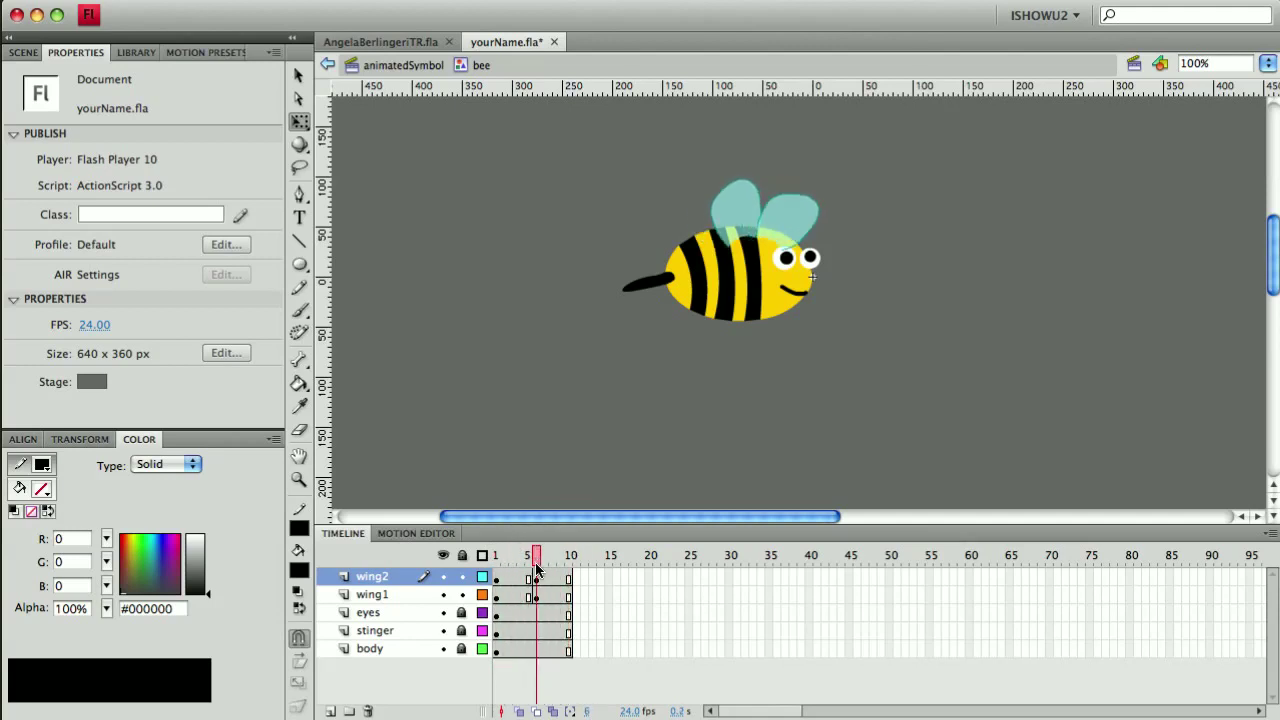
# Rotate the wing2 wing counterclockwise at frame 6 so that it overlaps the other wing
pyautogui.click(537, 578)
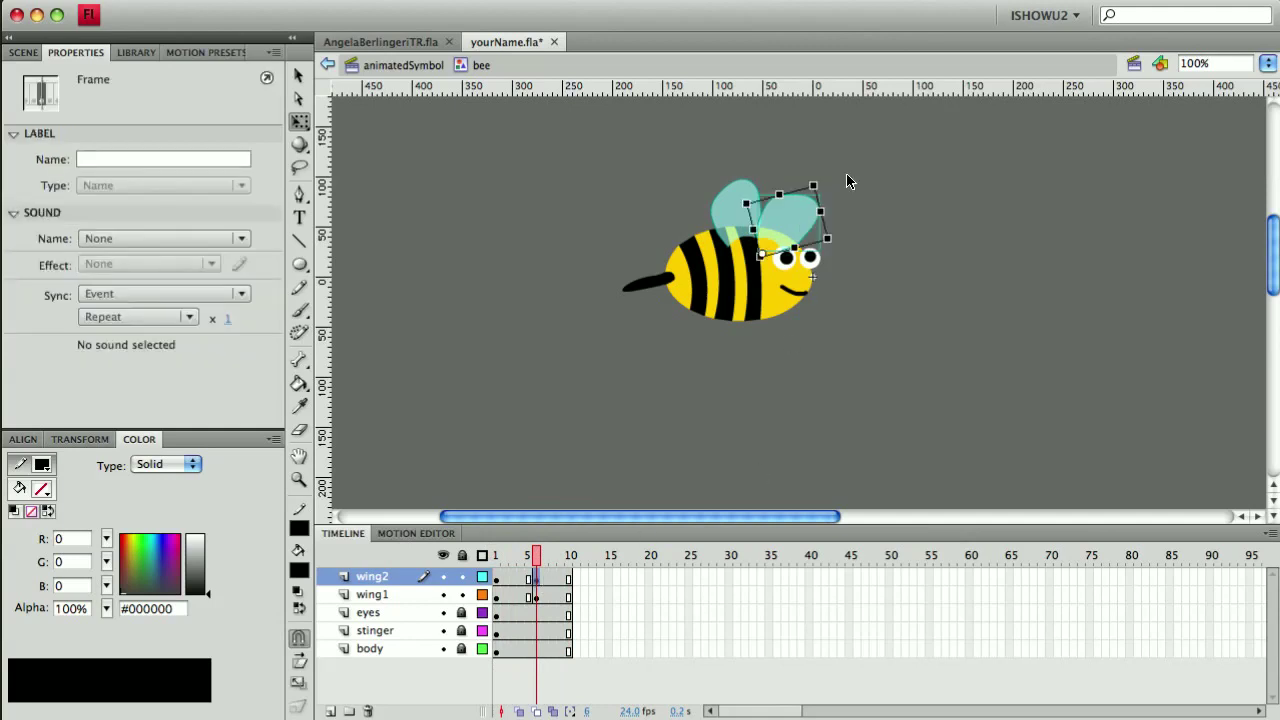
pyautogui.moveTo(818, 172); pyautogui.dragTo(848, 237)
pyautogui.click(858, 293)
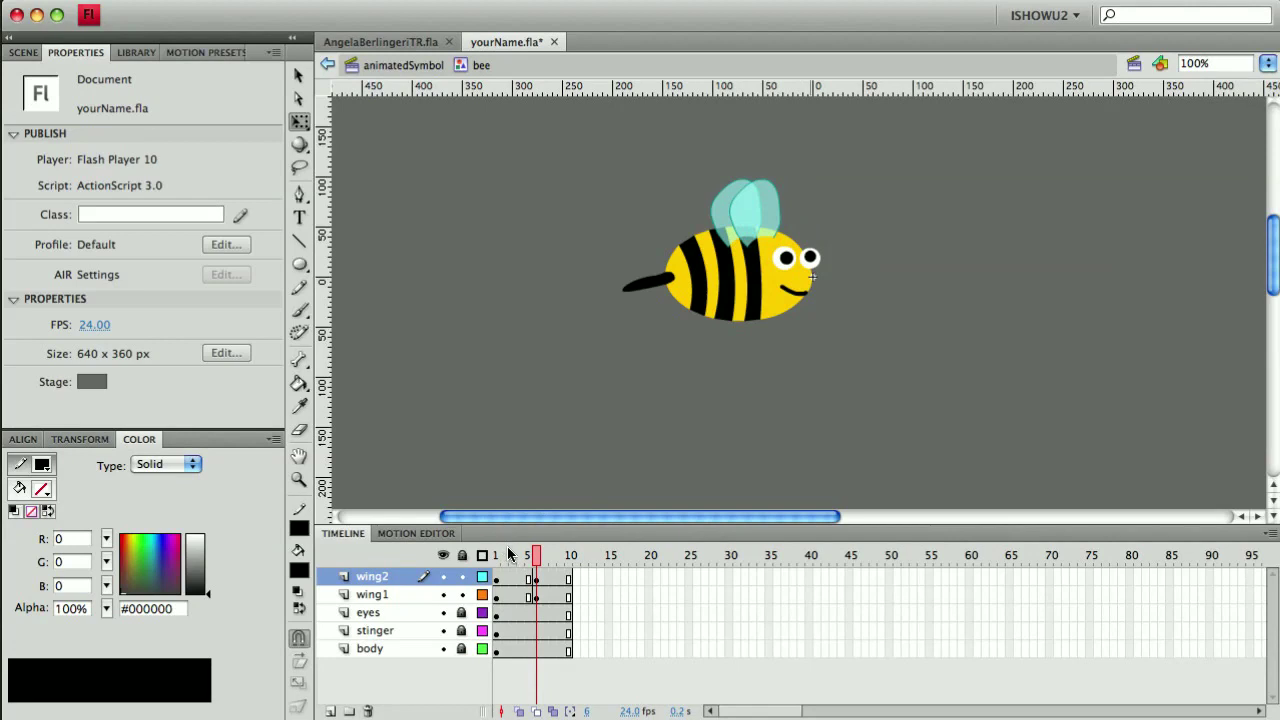
# Move the wing2 layer beneath the body layer so the wing sits behind the bee, and preview the flapping over the 10 frames
pyautogui.moveTo(495, 550); pyautogui.dragTo(571, 553)
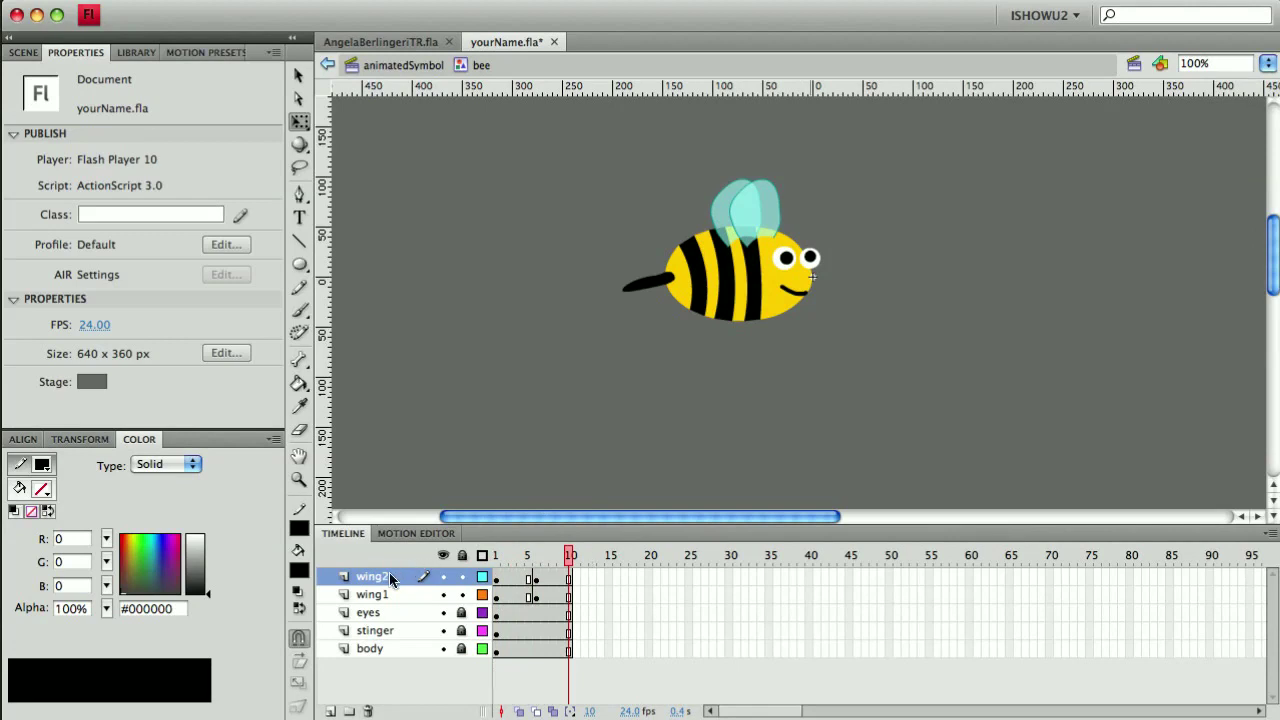
pyautogui.moveTo(390, 580); pyautogui.dragTo(395, 650)
pyautogui.click(877, 396)
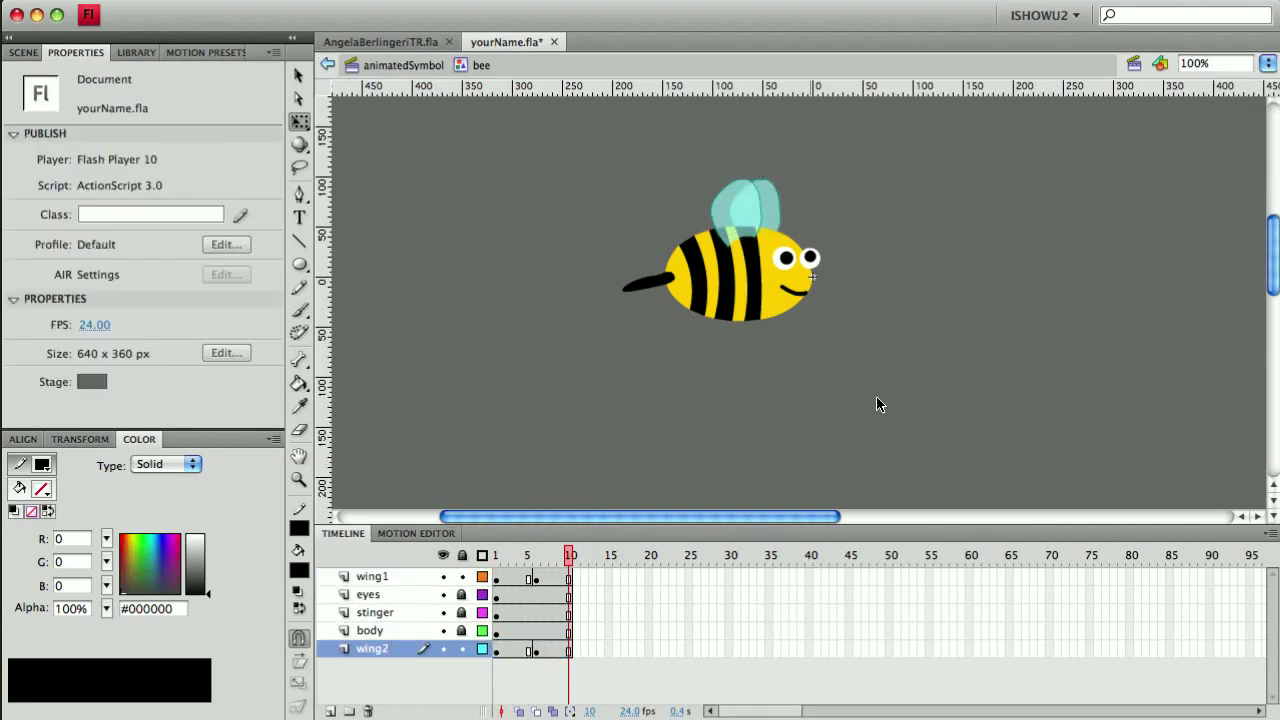
pyautogui.click(494, 556)
pyautogui.press('Return')
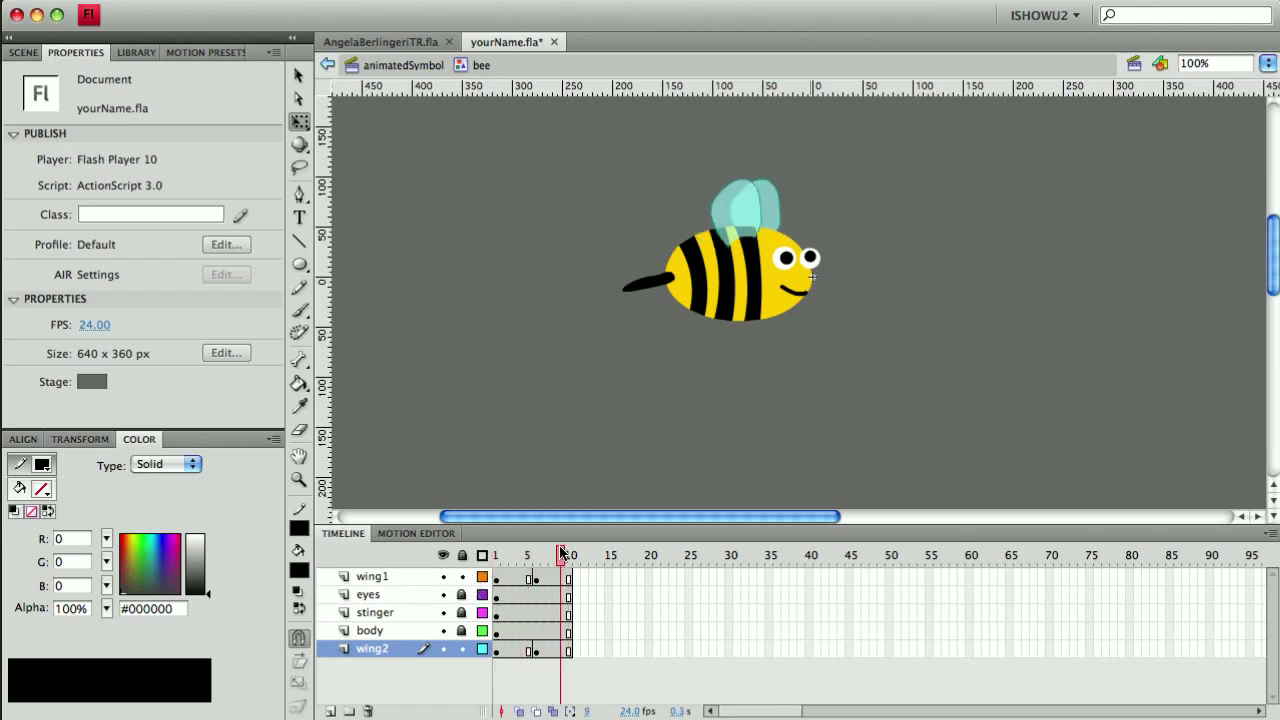
pyautogui.moveTo(492, 556); pyautogui.dragTo(549, 561)
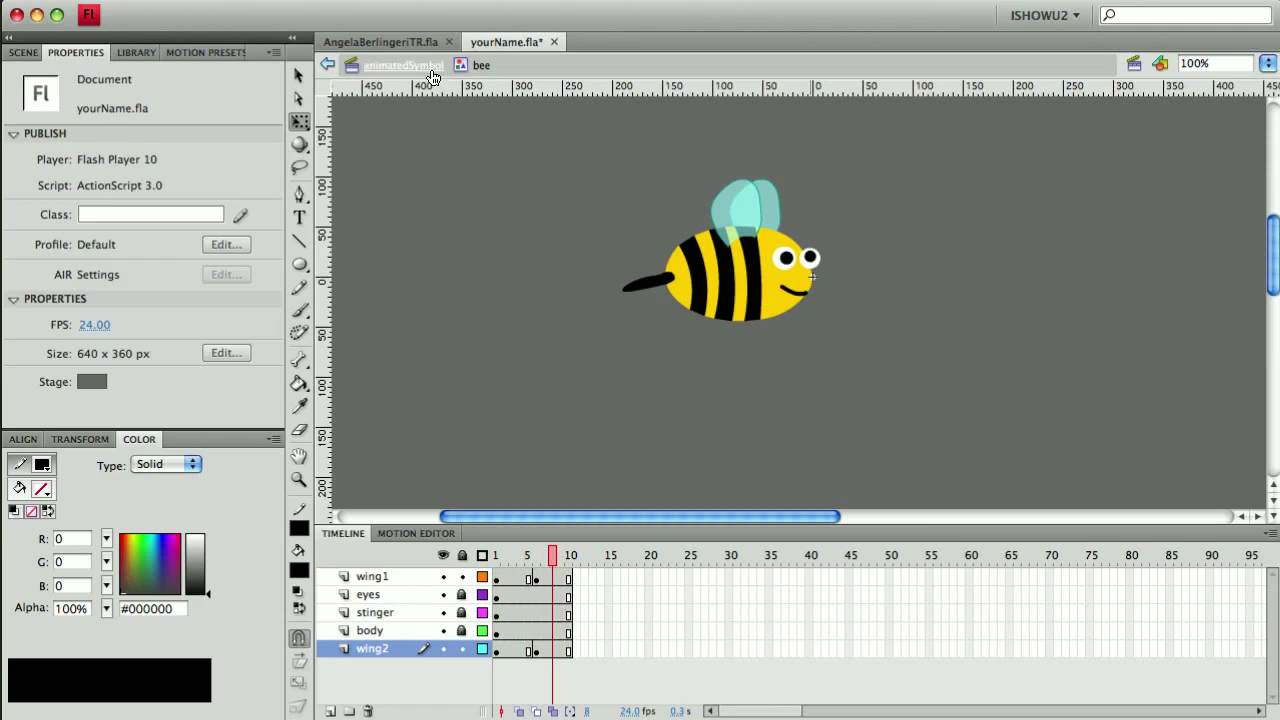
# Place the bee symbol from the library at the stage's left edge in the animatedSymbol scene and scale it down until it sits off stage
pyautogui.click(400, 65)
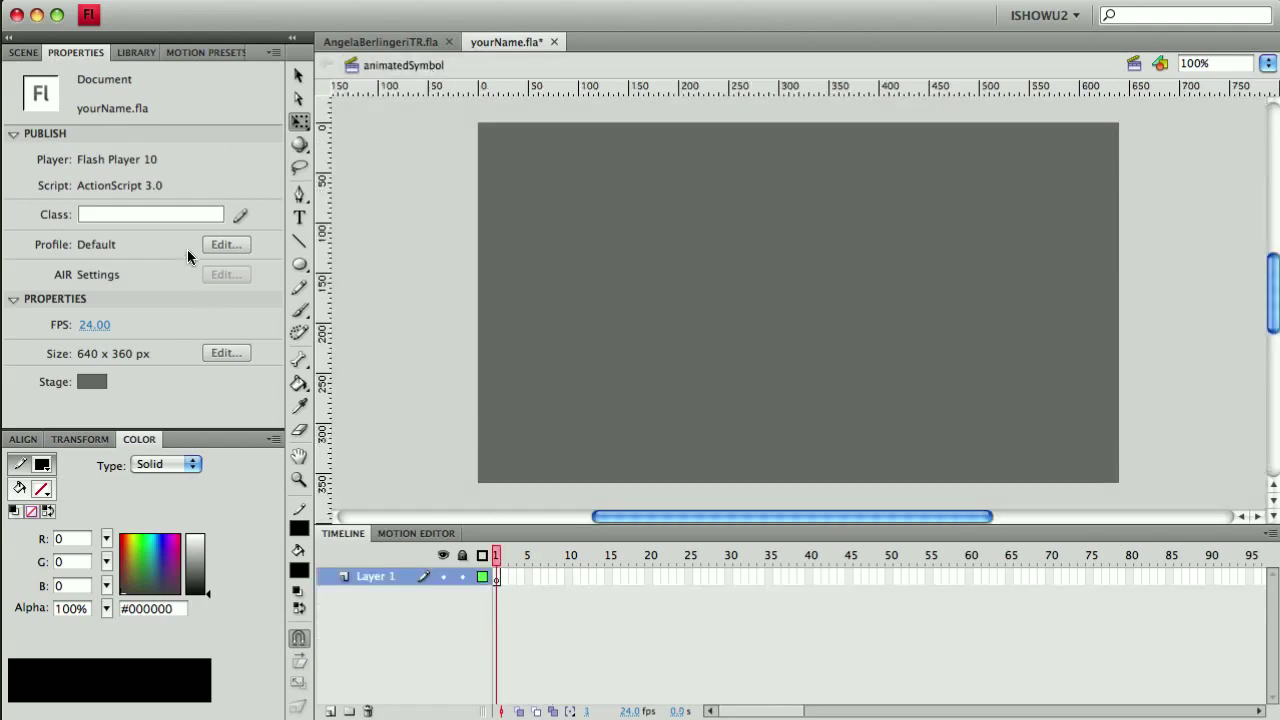
pyautogui.click(140, 53)
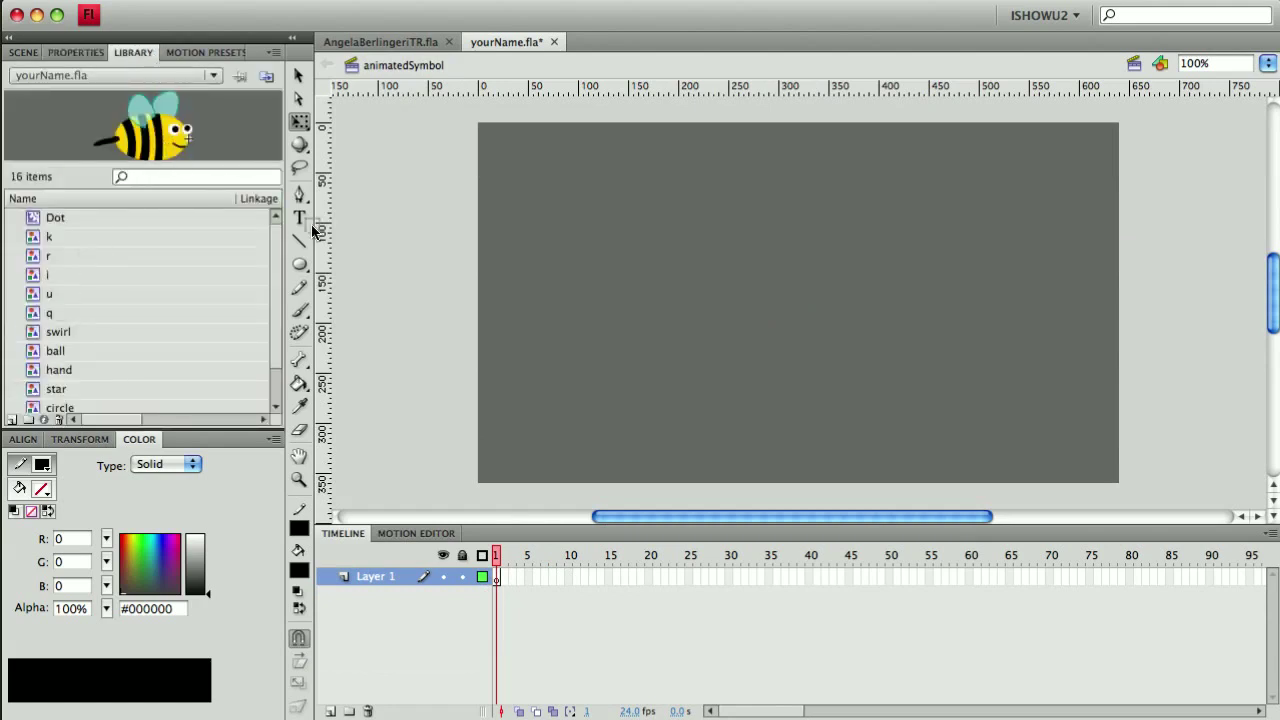
pyautogui.moveTo(408, 265); pyautogui.dragTo(436, 270)
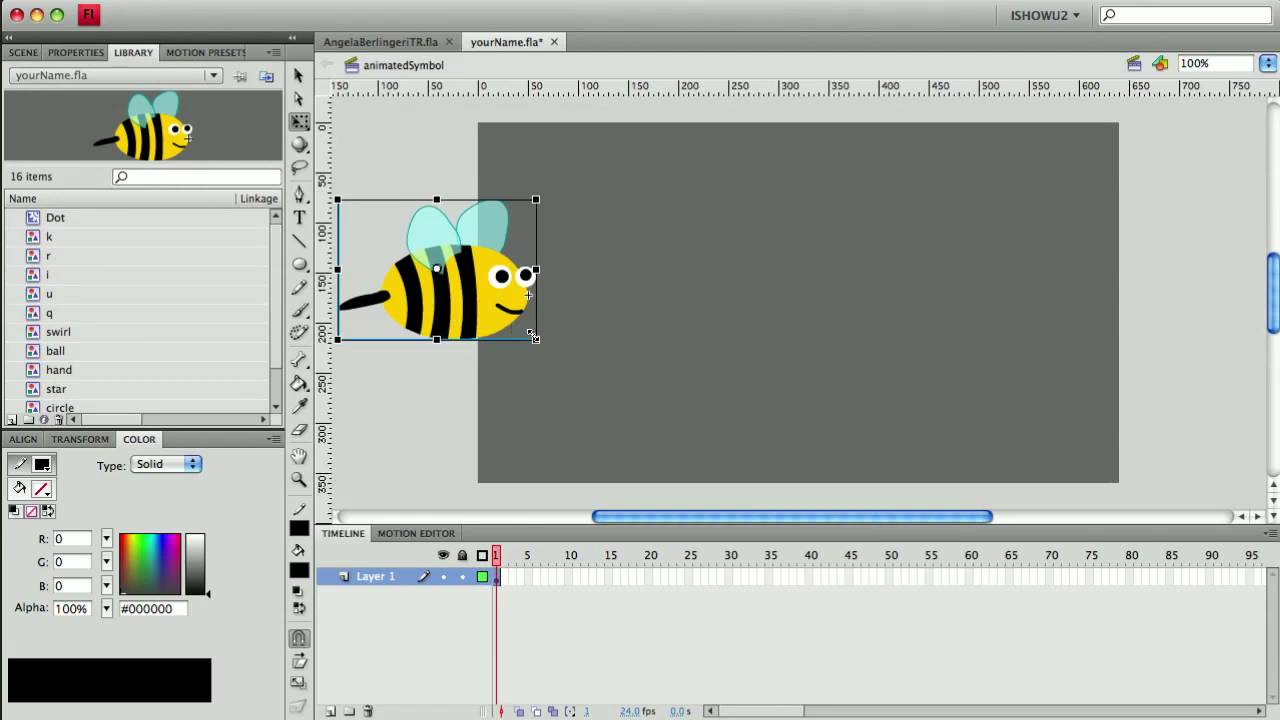
pyautogui.moveTo(535, 339); pyautogui.dragTo(435, 301)
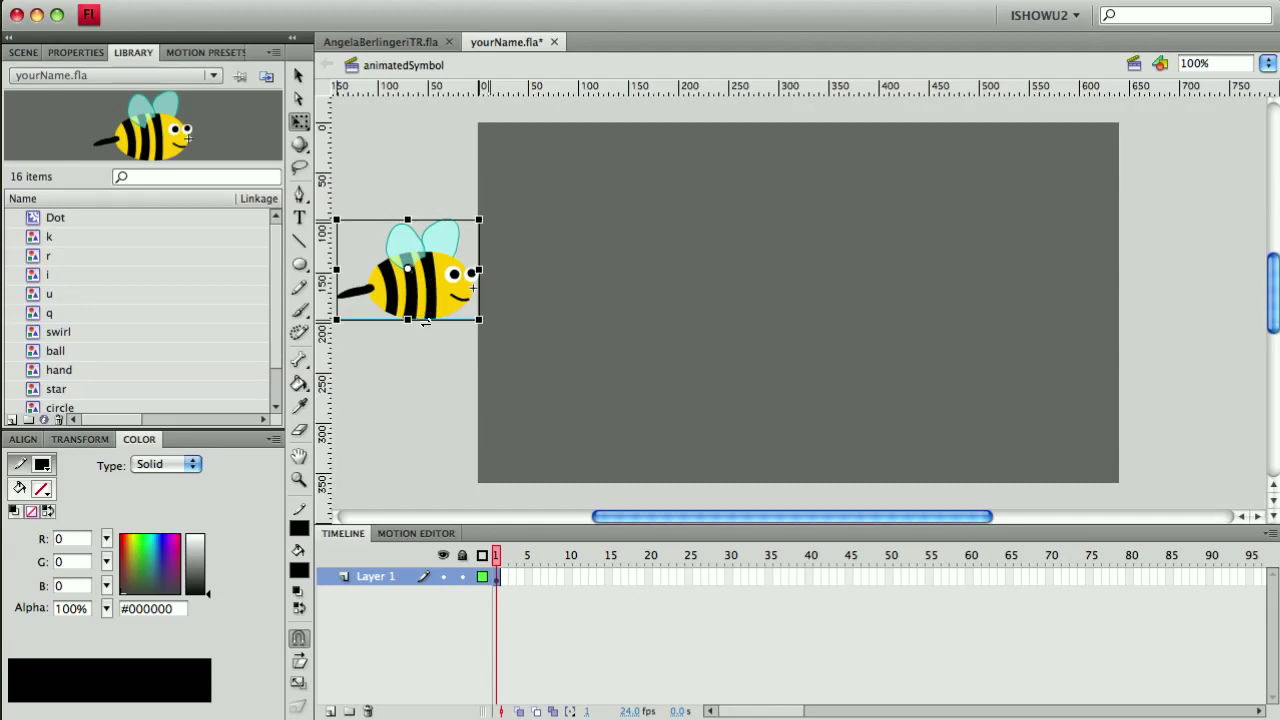
# Apply a motion tween to the bee on Layer 1 and extend the tween span to frame 60
pyautogui.click(289, 2)
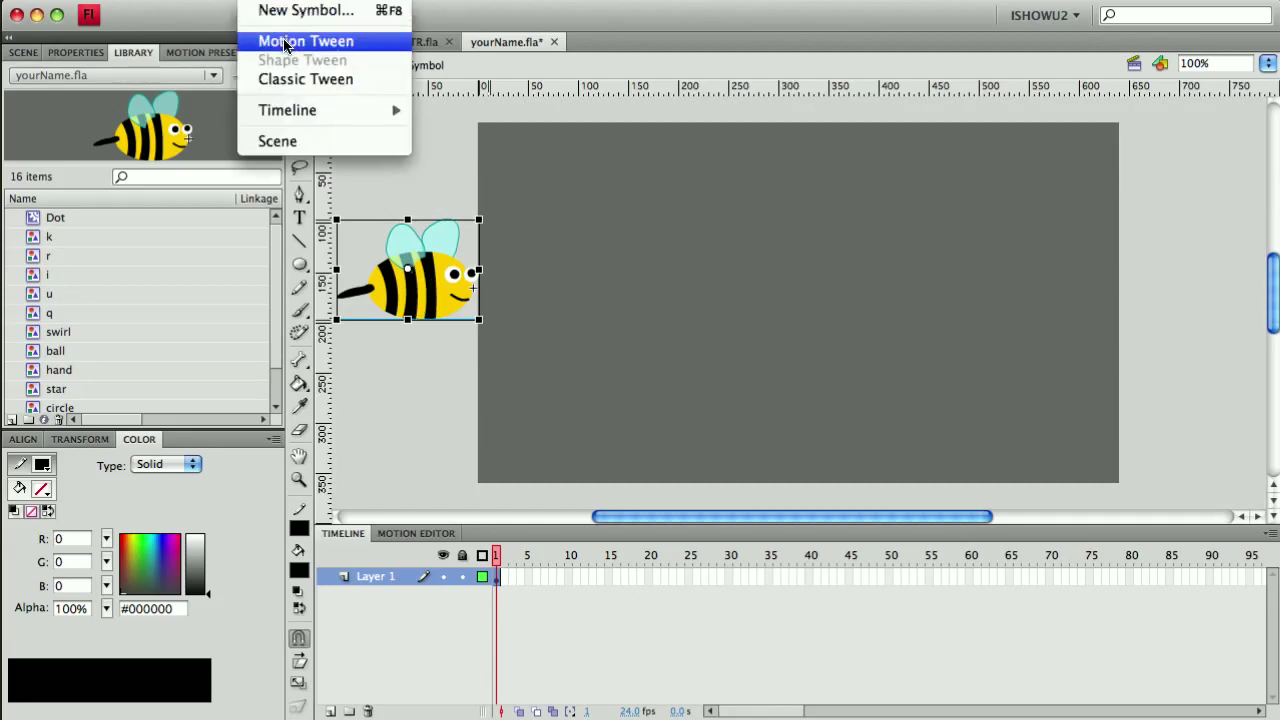
pyautogui.click(287, 42)
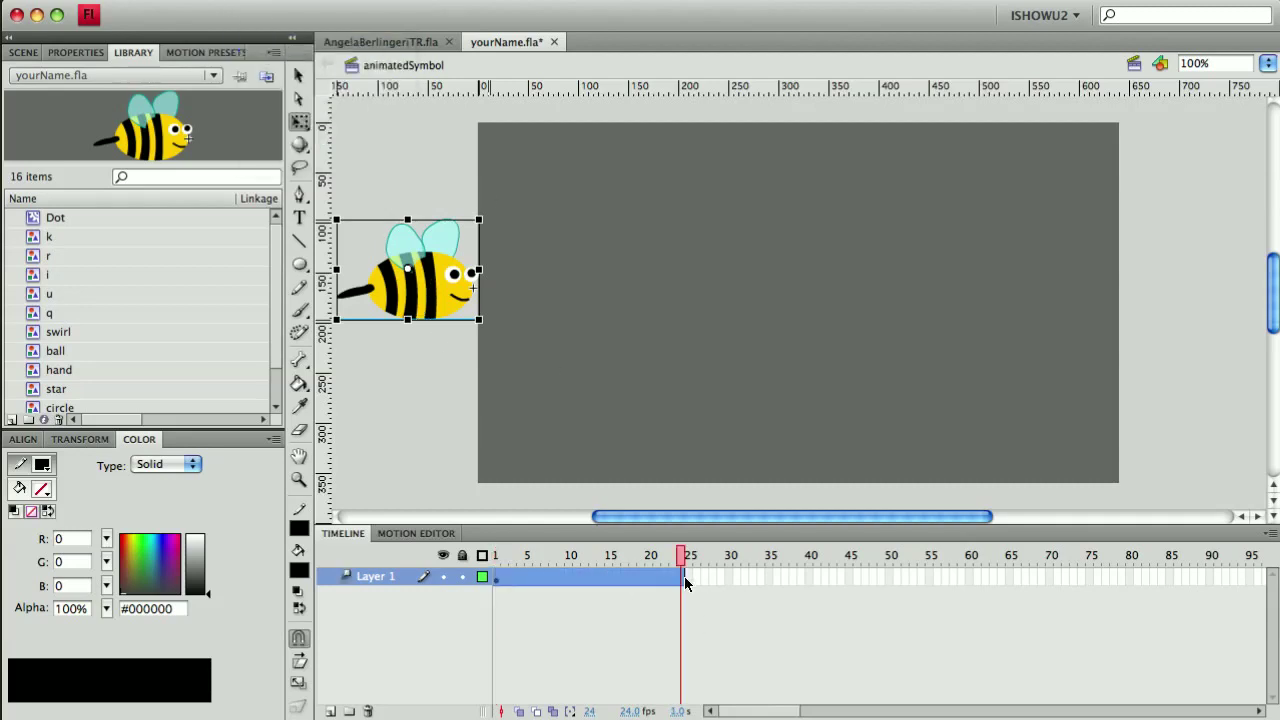
pyautogui.moveTo(684, 576); pyautogui.dragTo(970, 577)
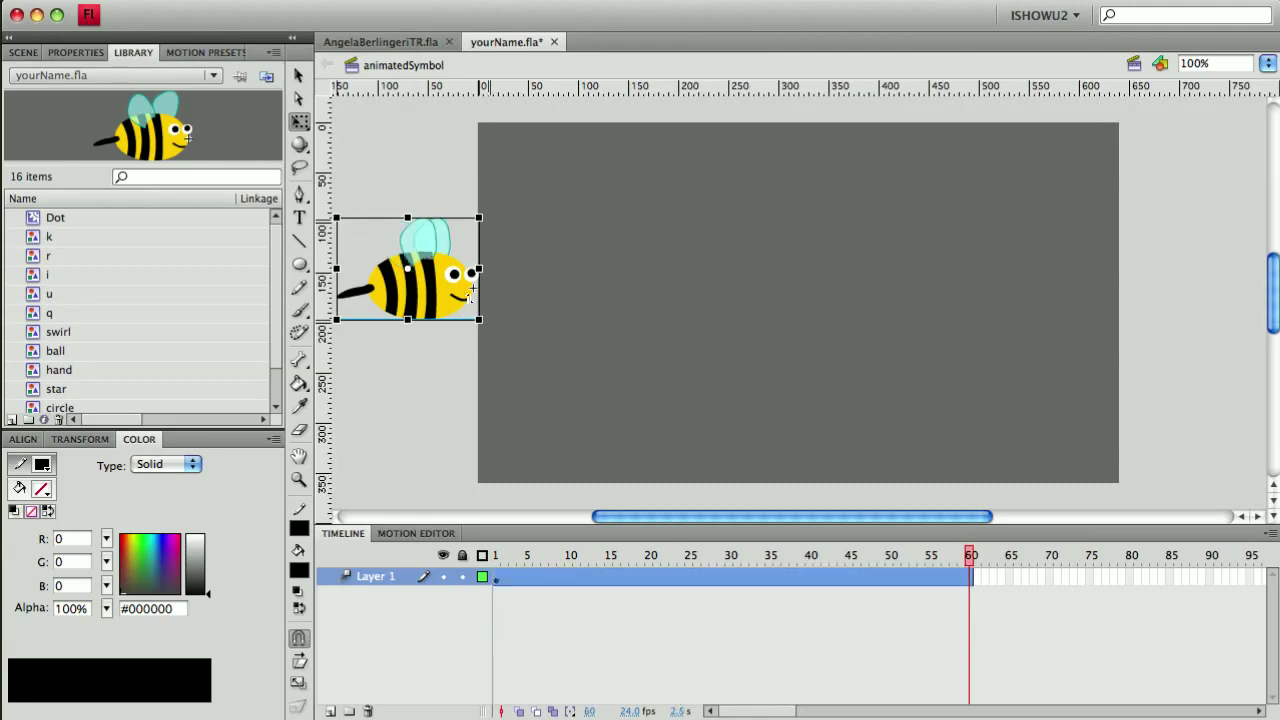
# Move the bee horizontally past the stage's right edge at frame 60 and play the tween from frame 1
pyautogui.moveTo(446, 314); pyautogui.dragTo(1221, 316)
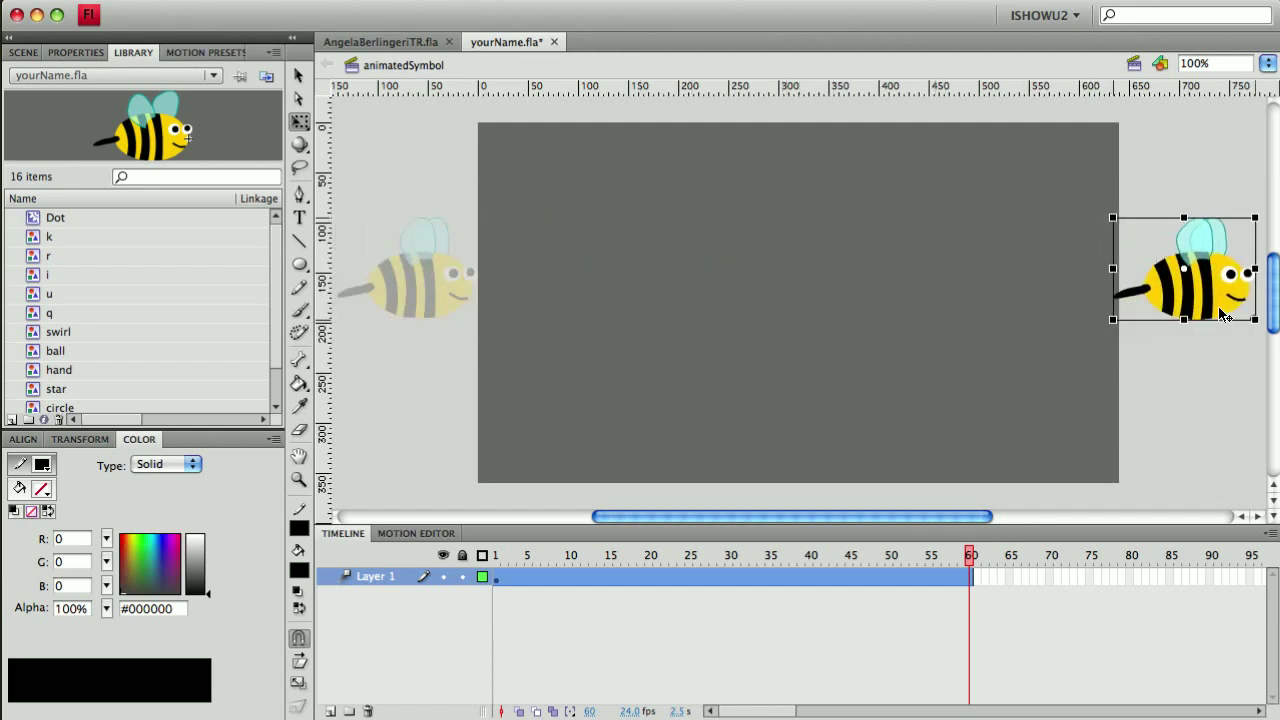
pyautogui.click(494, 557)
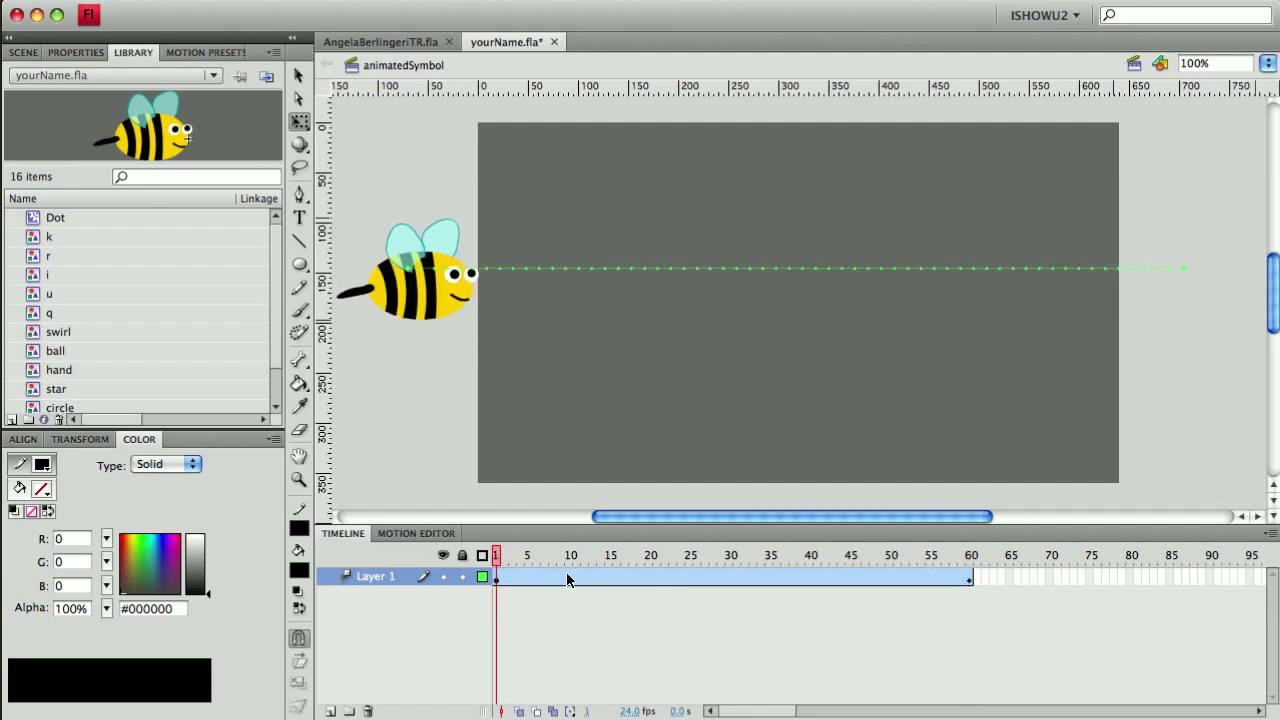
pyautogui.press('Return')
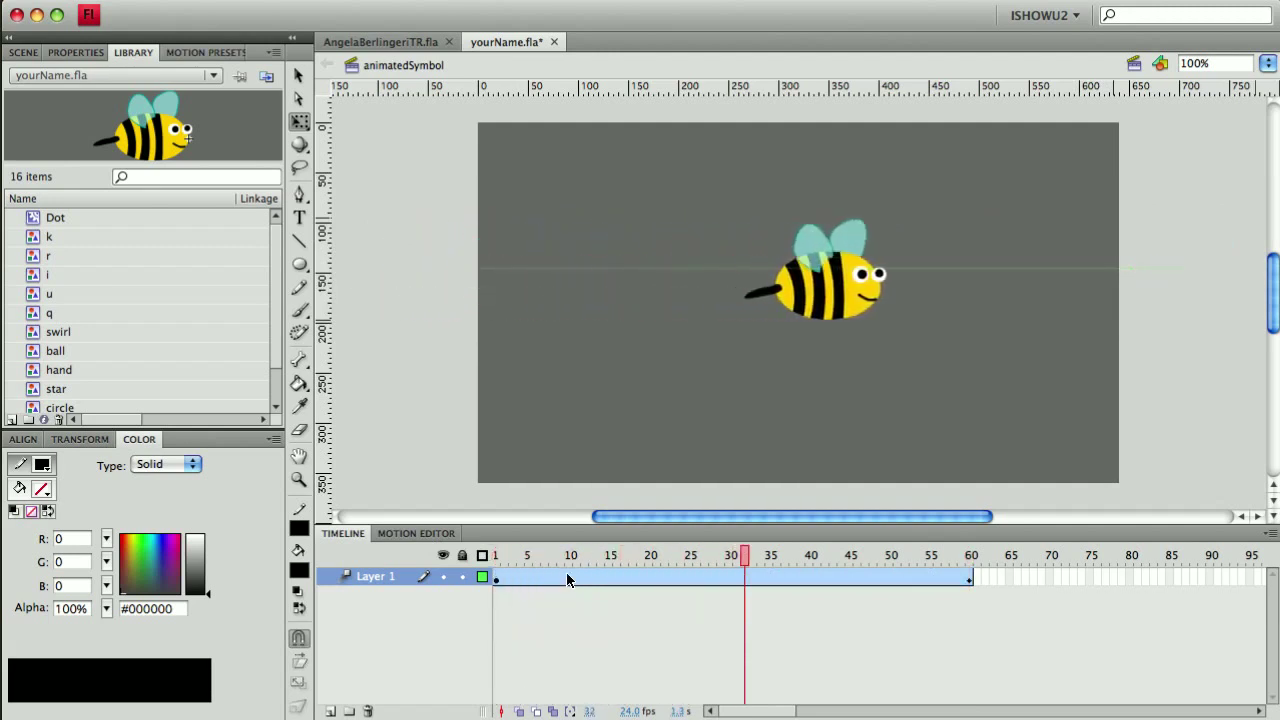